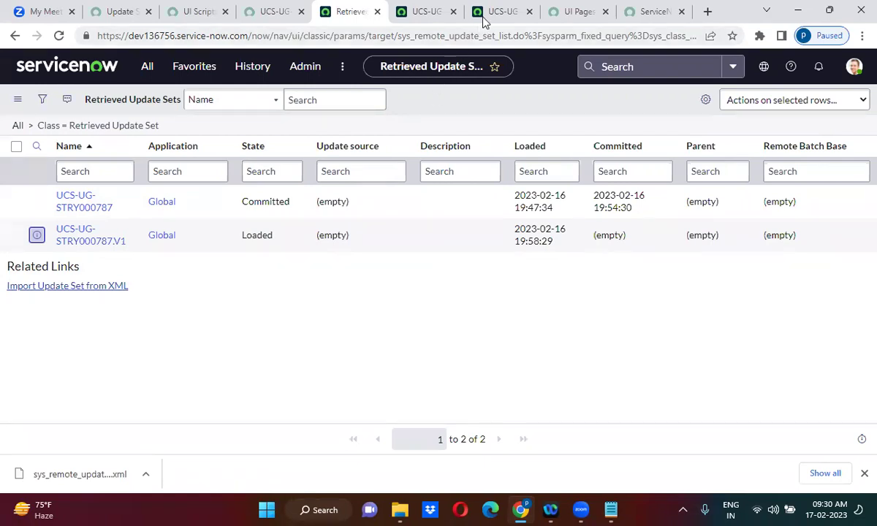
# In the TCS instance's UI Pages list, rename the hello_user page to hello_userty
pyautogui.click(581, 11)
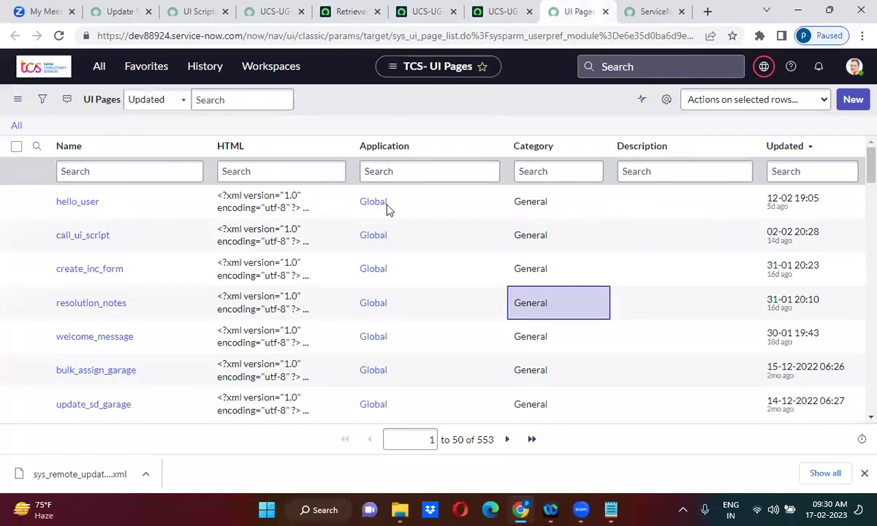
pyautogui.click(116, 203)
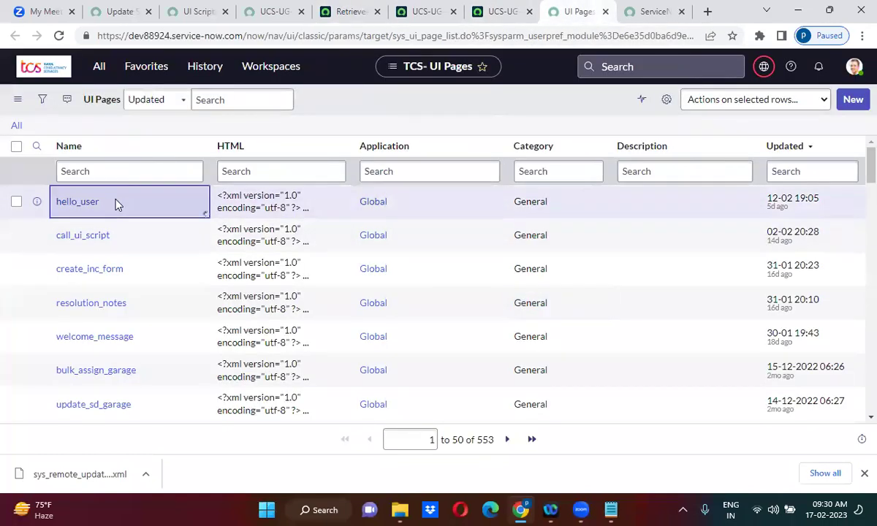
pyautogui.doubleClick(116, 202)
pyautogui.click(116, 200)
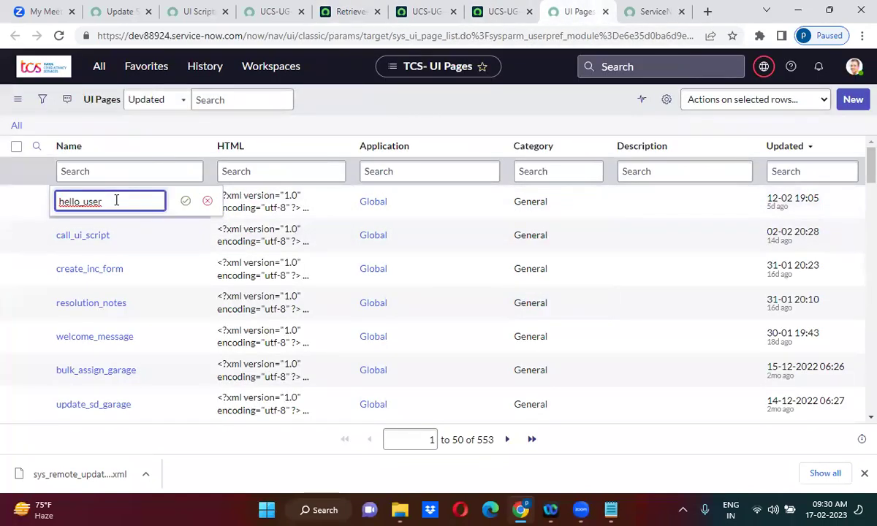
pyautogui.write('ty')
pyautogui.click(185, 202)
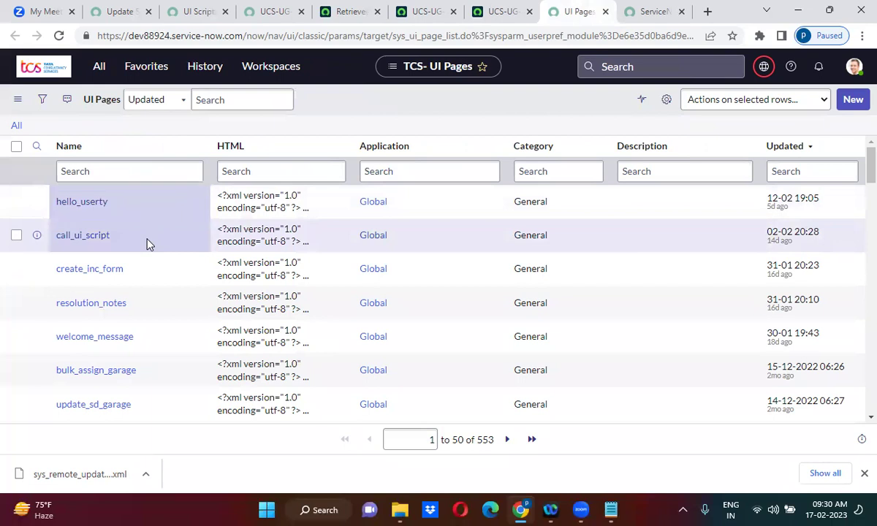
# Rename the call_ui_script page to call_ui_scriptyu in the UI Pages list
pyautogui.click(149, 243)
pyautogui.doubleClick(148, 241)
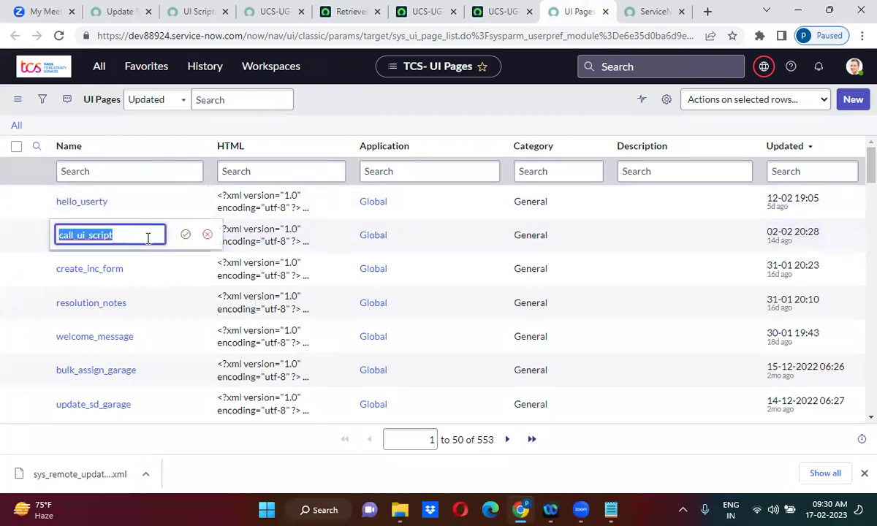
pyautogui.click(149, 238)
pyautogui.write('yu')
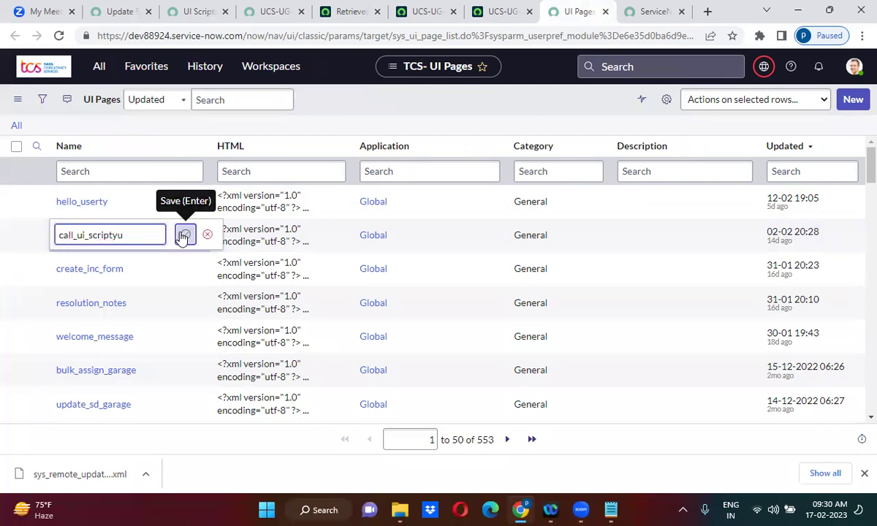
pyautogui.click(184, 235)
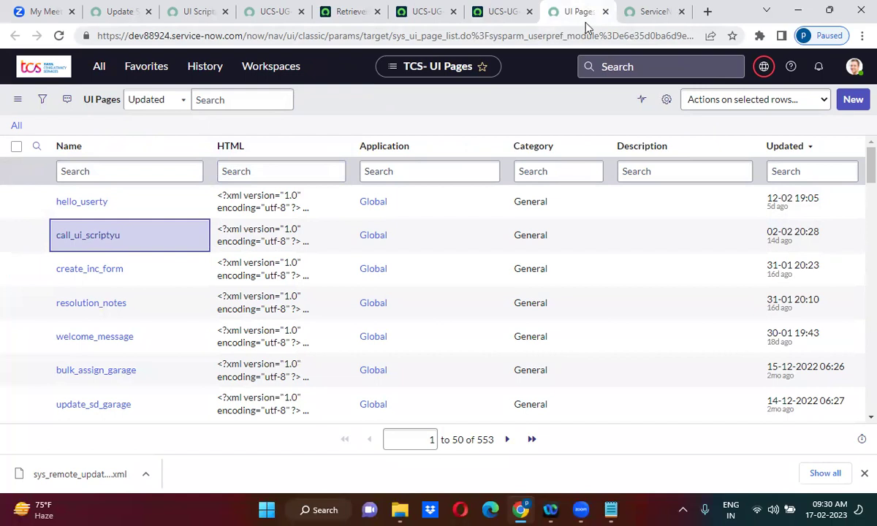
# Restore the name of the hello_userty page to hello_user
pyautogui.click(124, 204)
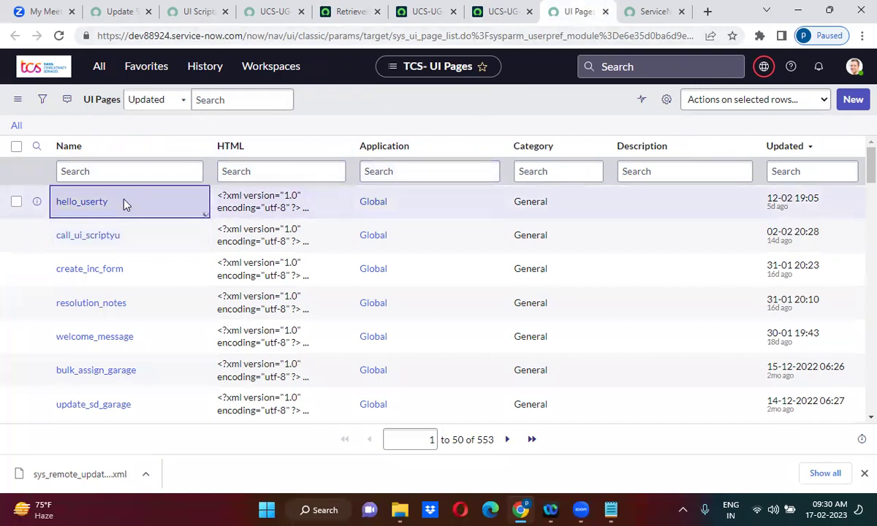
pyautogui.doubleClick(124, 203)
pyautogui.press('End')
pyautogui.press('BackSpace')
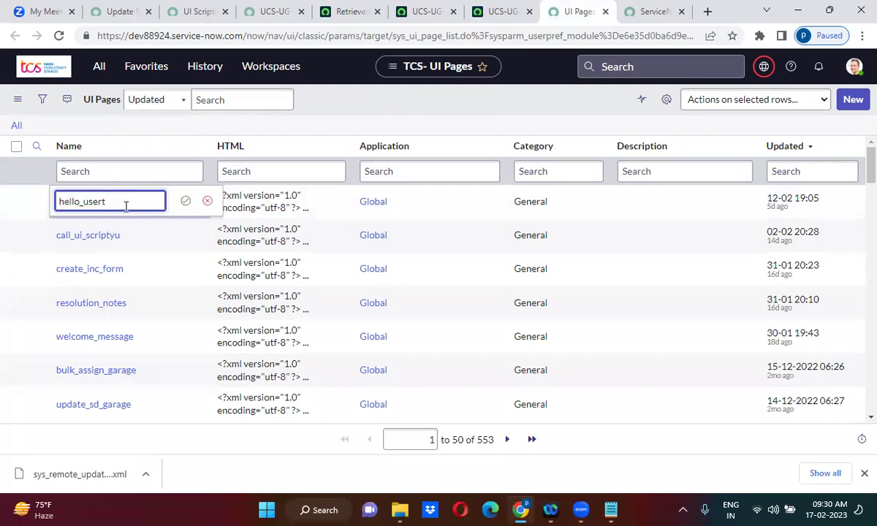
pyautogui.click(184, 201)
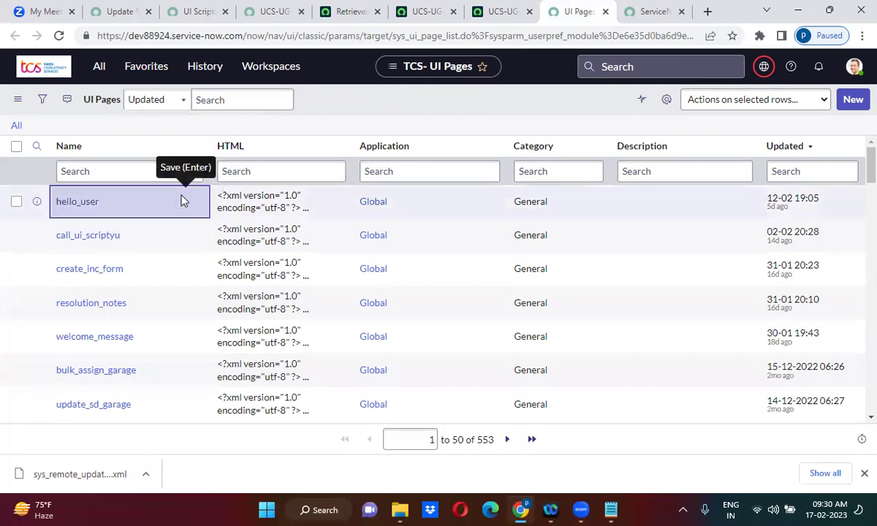
# Restore the name of the call_ui_scriptyu page to call_ui_script
pyautogui.click(148, 235)
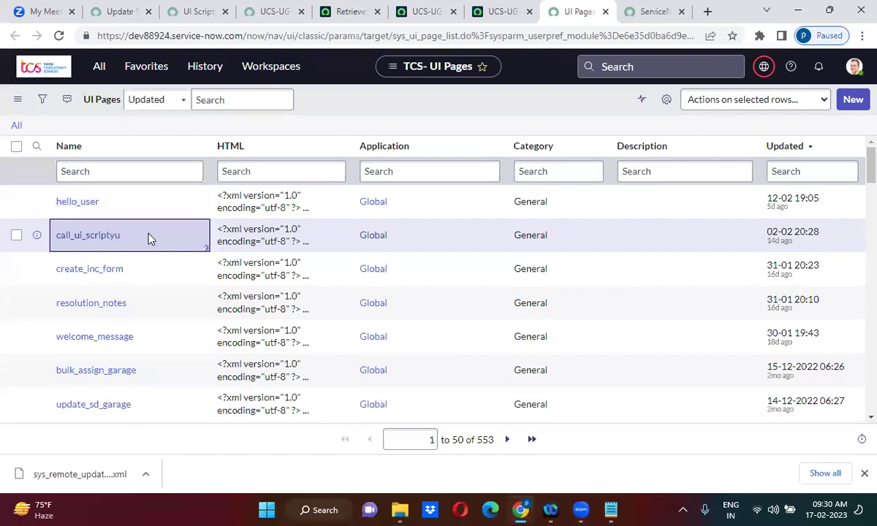
pyautogui.doubleClick(148, 236)
pyautogui.press('End')
pyautogui.press('BackSpace')
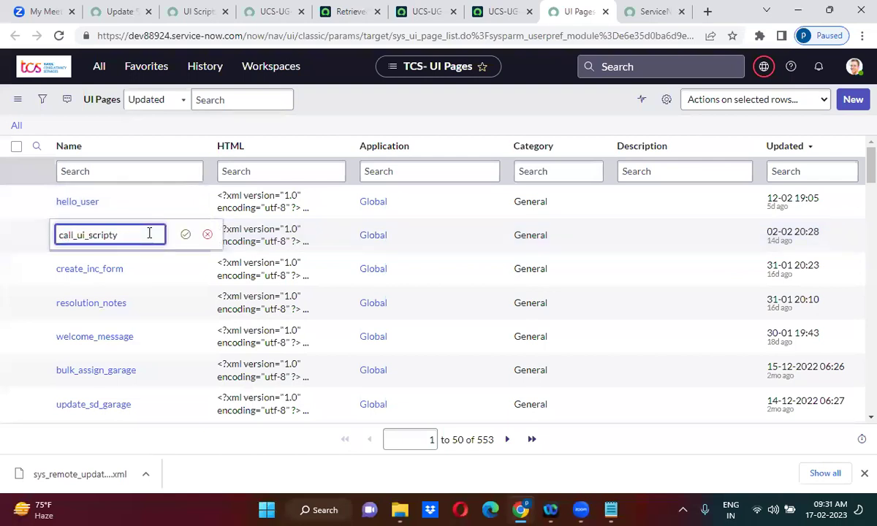
pyautogui.click(185, 234)
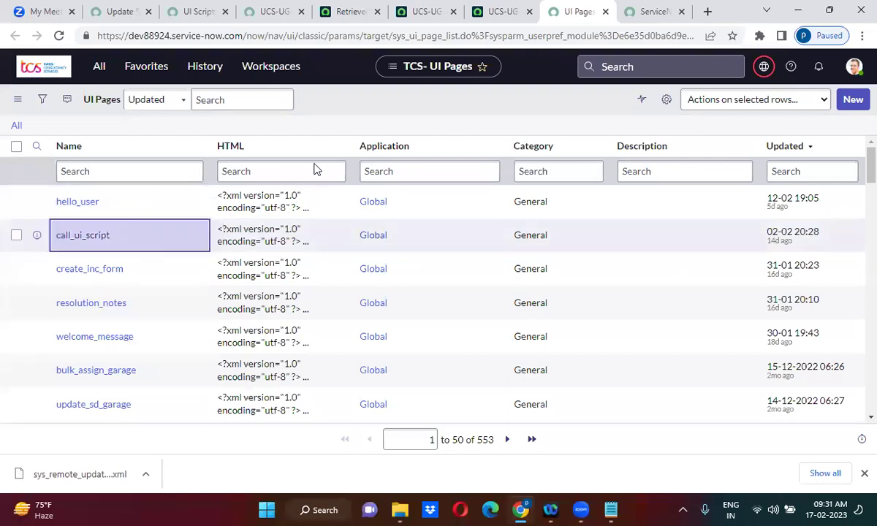
# Close the TCS UI Pages page and the extra ServiceNow page, and open the dev136756 instance's UI Pages list separately from Retrieved Update Sets
pyautogui.click(605, 12)
pyautogui.click(605, 13)
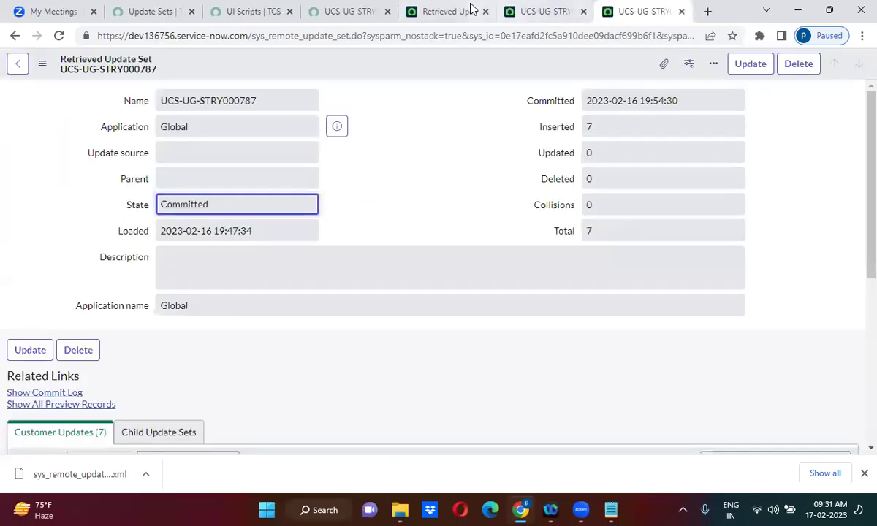
pyautogui.click(472, 11)
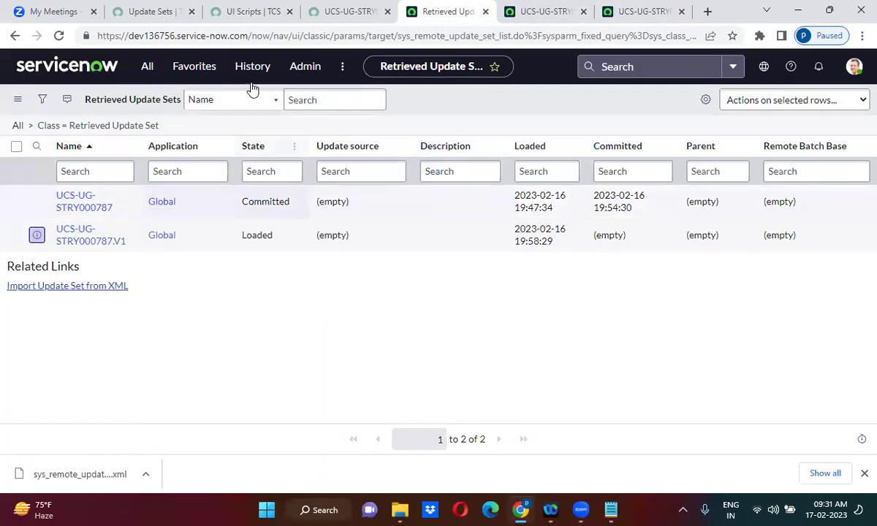
pyautogui.click(145, 74)
pyautogui.click(139, 107)
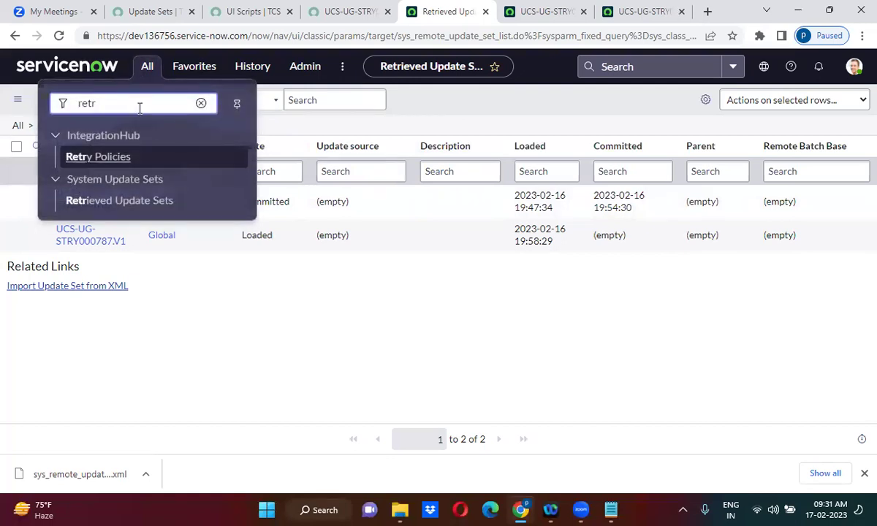
pyautogui.doubleClick(140, 108)
pyautogui.write('ui p')
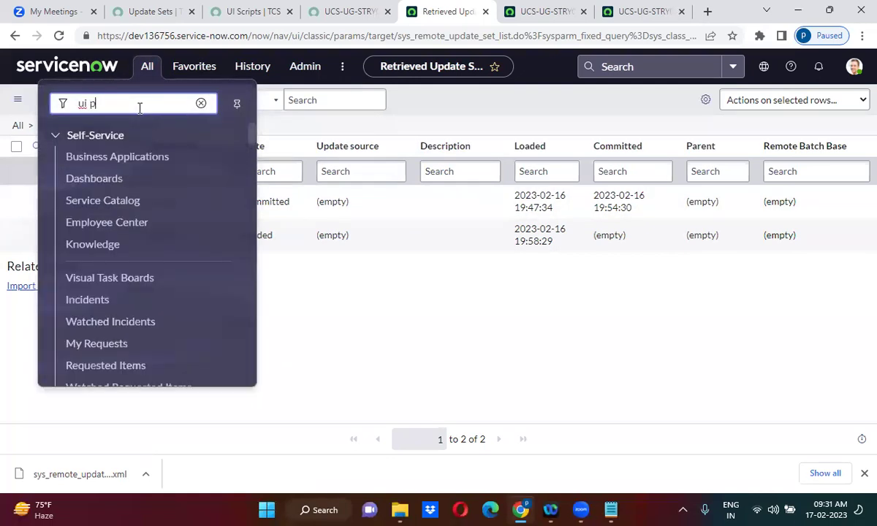
pyautogui.write('ages')
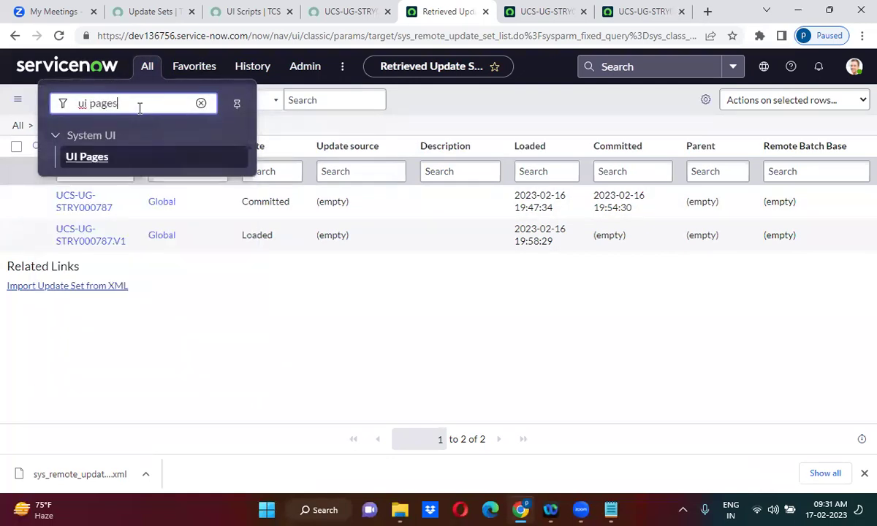
pyautogui.middleClick(93, 161)
pyautogui.click(462, 11)
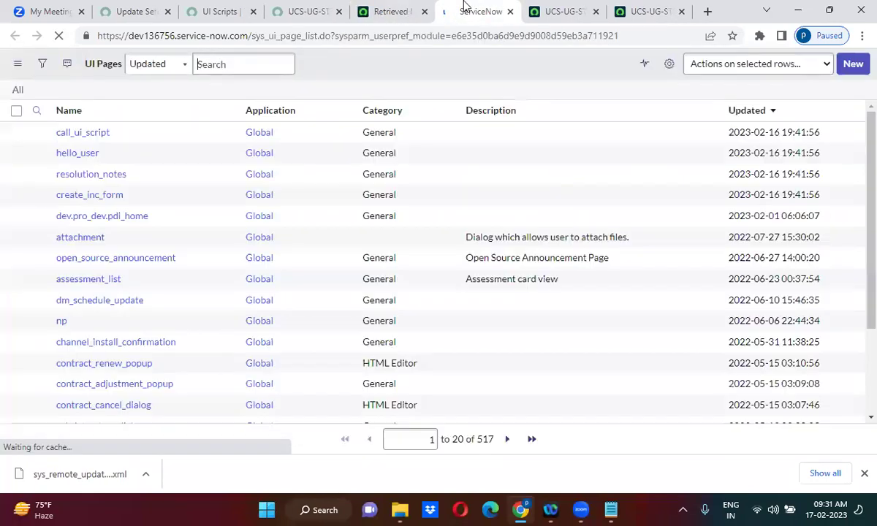
# Rename the call_ui_script page to call_ui_scriptty in the dev136756 instance's UI Pages list
pyautogui.click(128, 167)
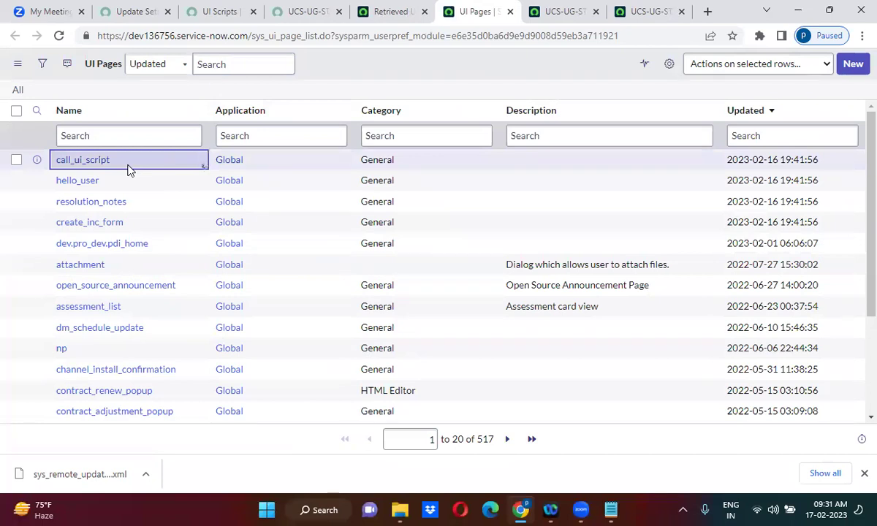
pyautogui.doubleClick(128, 167)
pyautogui.click(128, 166)
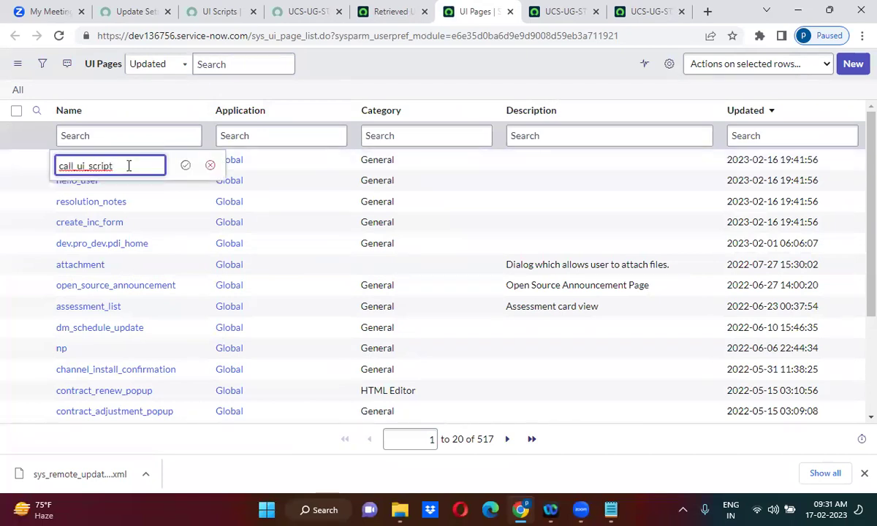
pyautogui.write('ty')
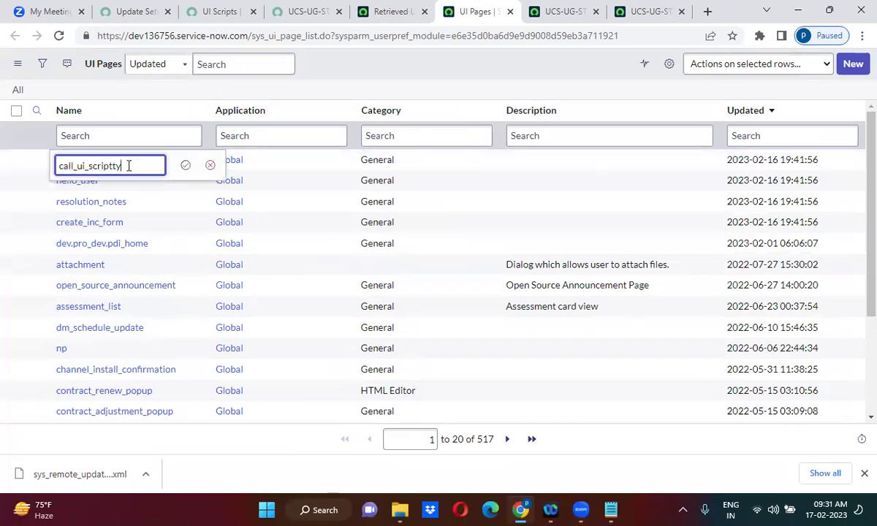
pyautogui.click(186, 165)
# Rename the hello_user page to hello_useruouj in the dev136756 instance's UI Pages list
pyautogui.doubleClick(129, 189)
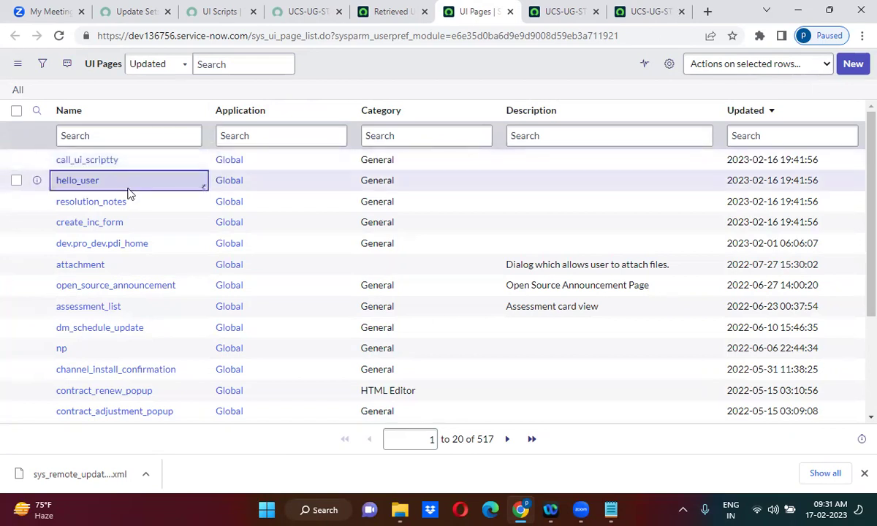
pyautogui.click(129, 189)
pyautogui.write('uouj')
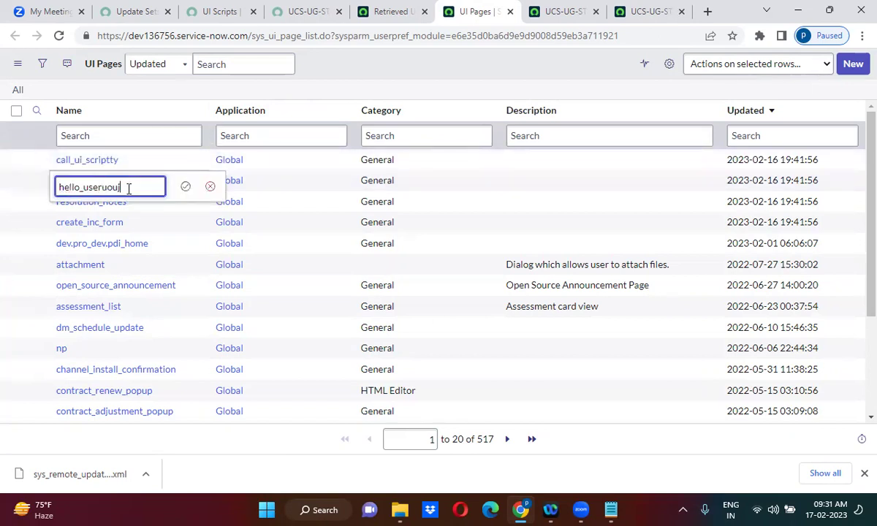
pyautogui.click(185, 187)
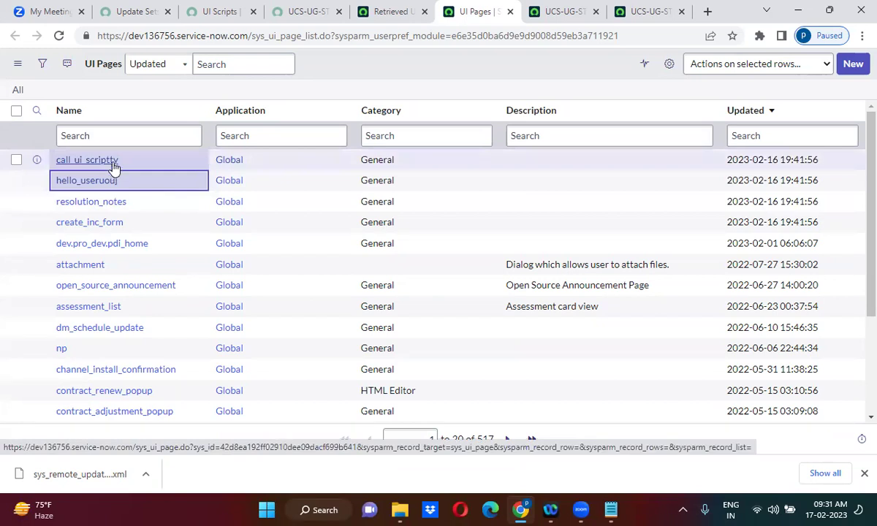
# Open the UCS-UG-STRY000787.V1 record in its own tab from the TCS instance's Update Sets list
pyautogui.click(133, 11)
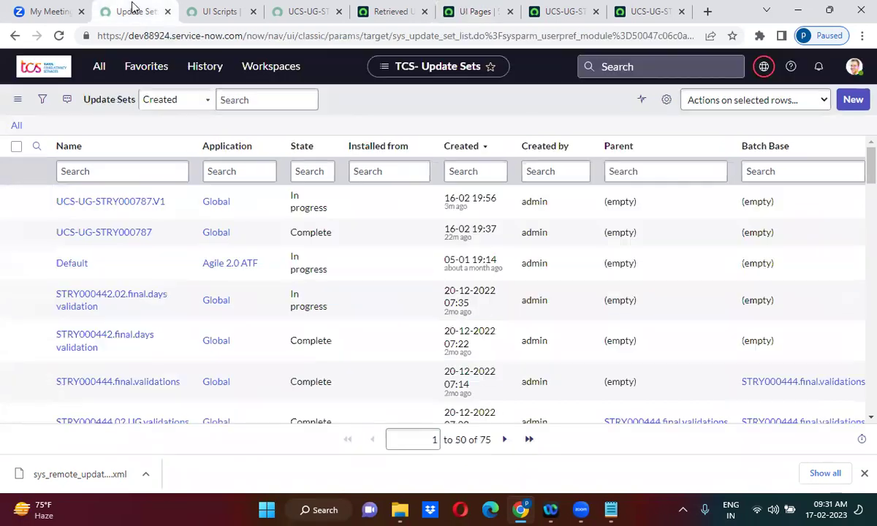
pyautogui.keyDown('ctrl'); pyautogui.click(117, 202); pyautogui.keyUp('ctrl')
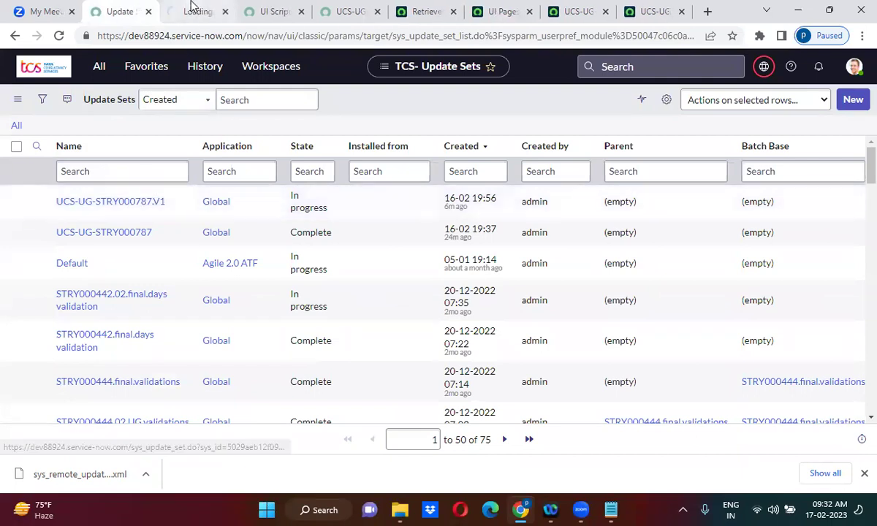
pyautogui.click(192, 11)
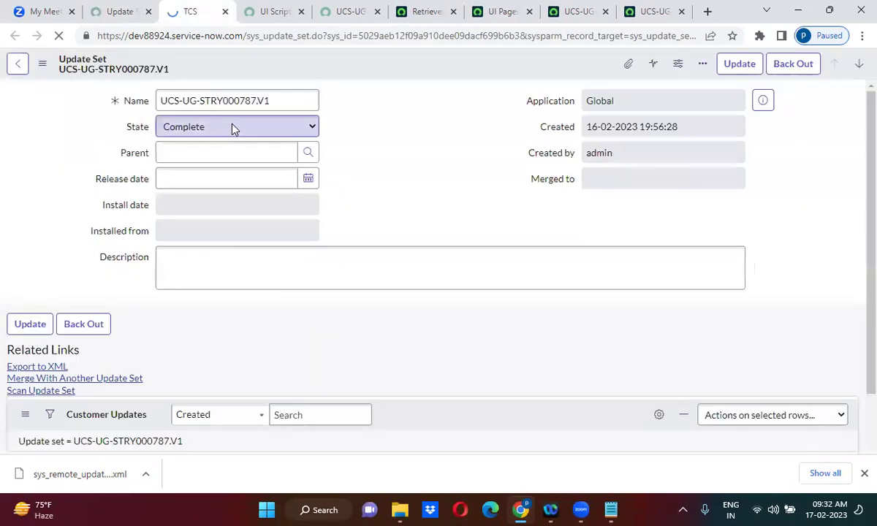
# Insert a copy of the update set named UCS-UG-STRY000787.V2 with state In progress, and make it the current update set
pyautogui.tripleClick(278, 103)
pyautogui.click(278, 103)
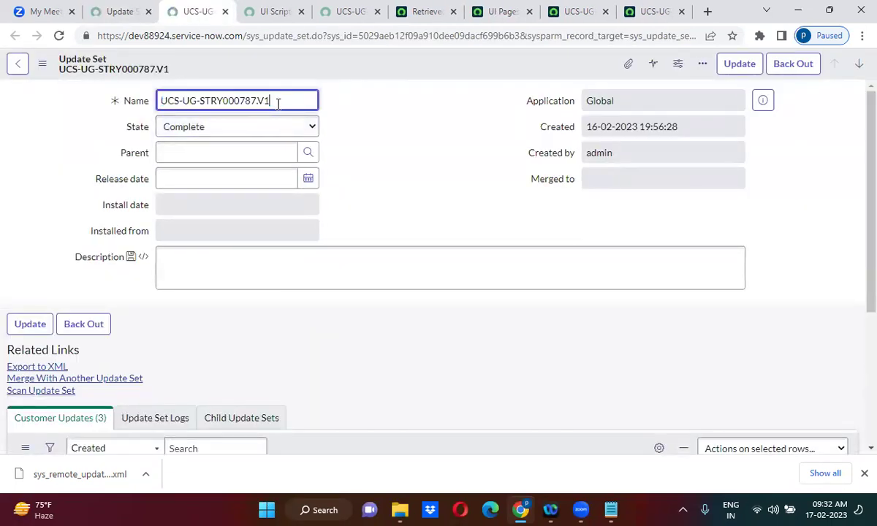
pyautogui.write('2')
pyautogui.click(251, 128)
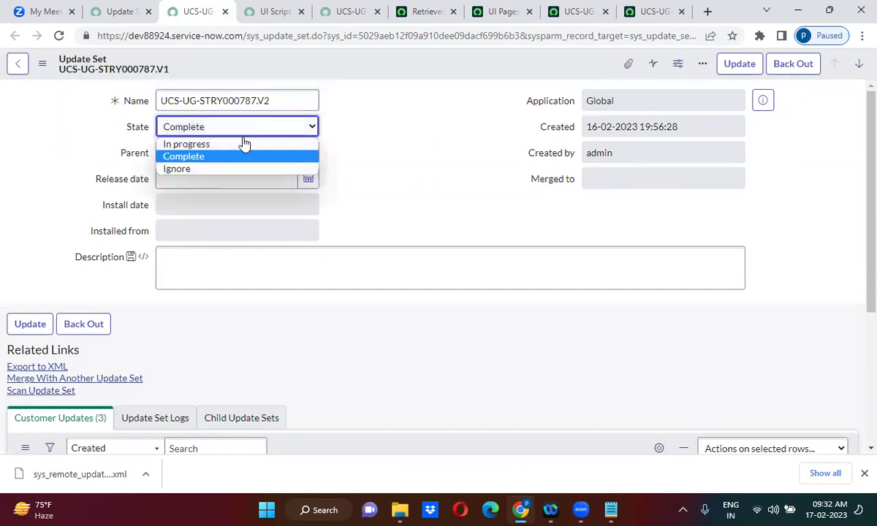
pyautogui.click(244, 143)
pyautogui.rightClick(353, 68)
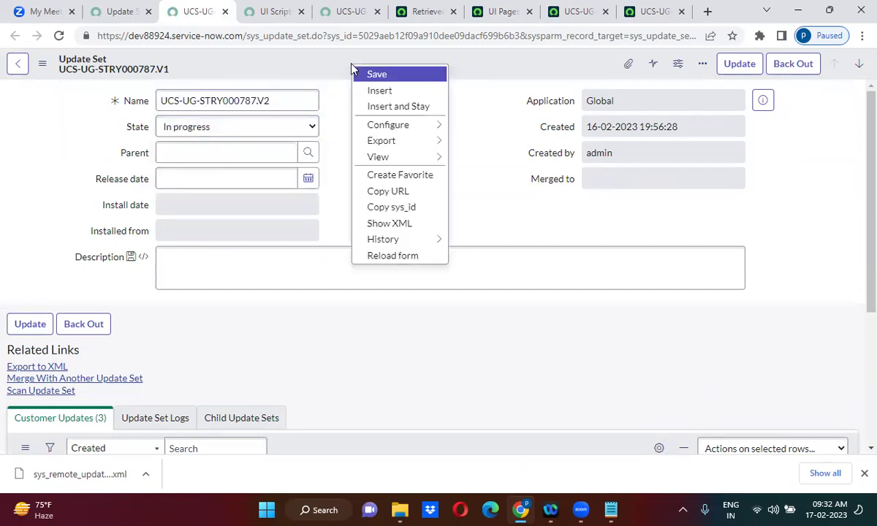
pyautogui.click(384, 108)
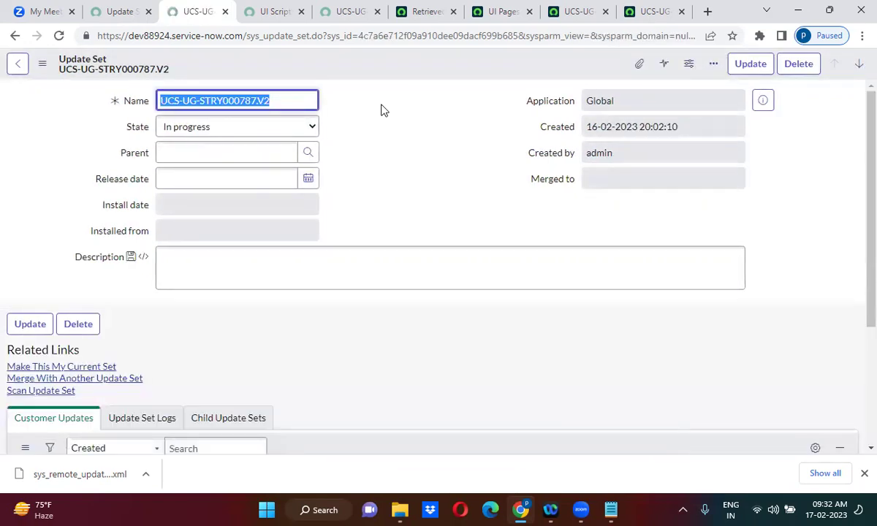
pyautogui.click(73, 368)
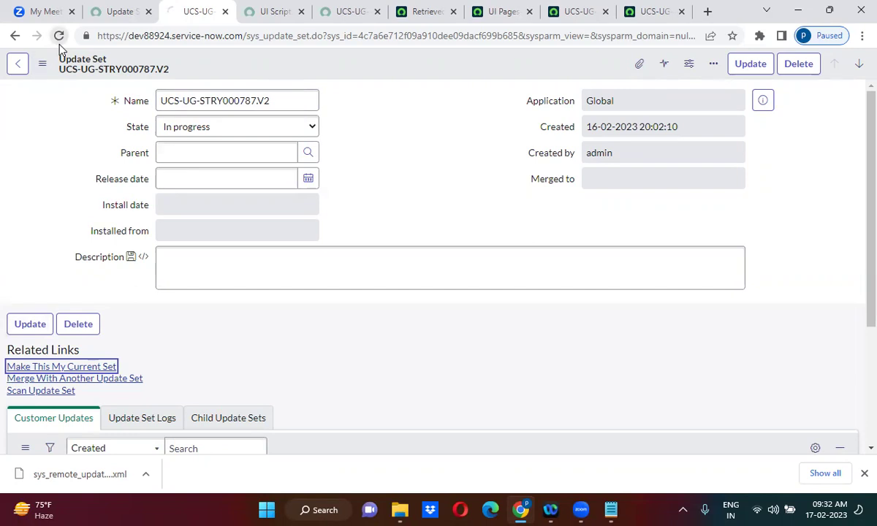
# Open the TCS instance's UI Pages list in its own browser tab
pyautogui.click(117, 11)
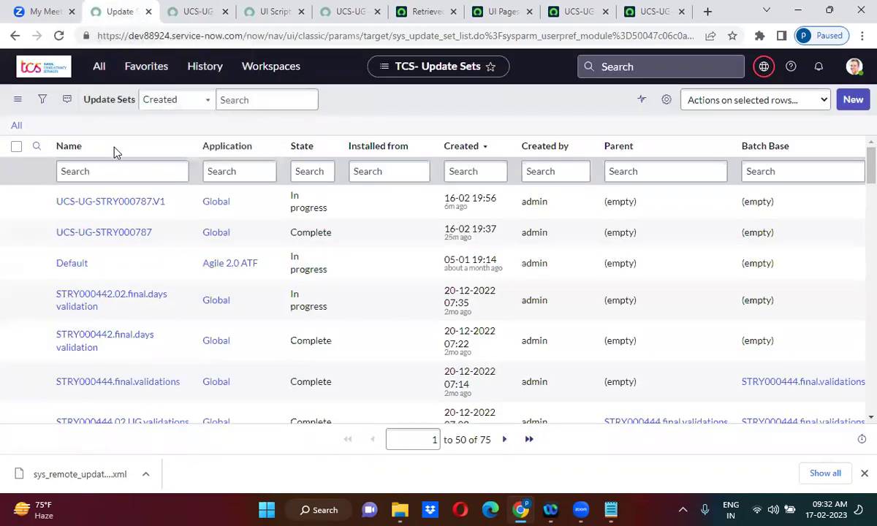
pyautogui.click(99, 66)
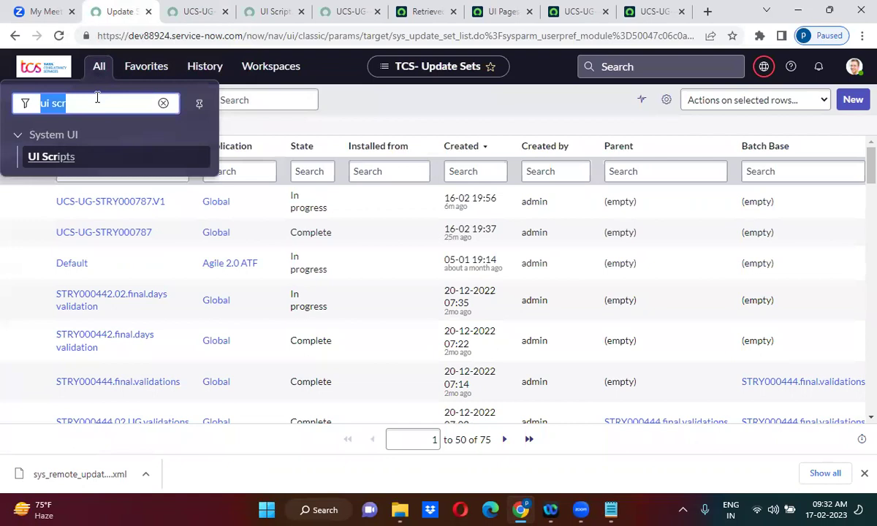
pyautogui.write('ui')
pyautogui.press('BackSpace')
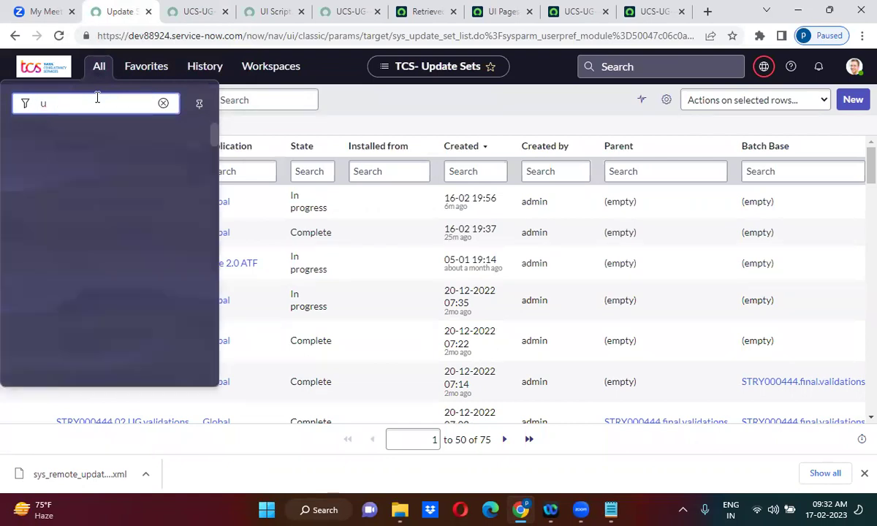
pyautogui.write('i pages')
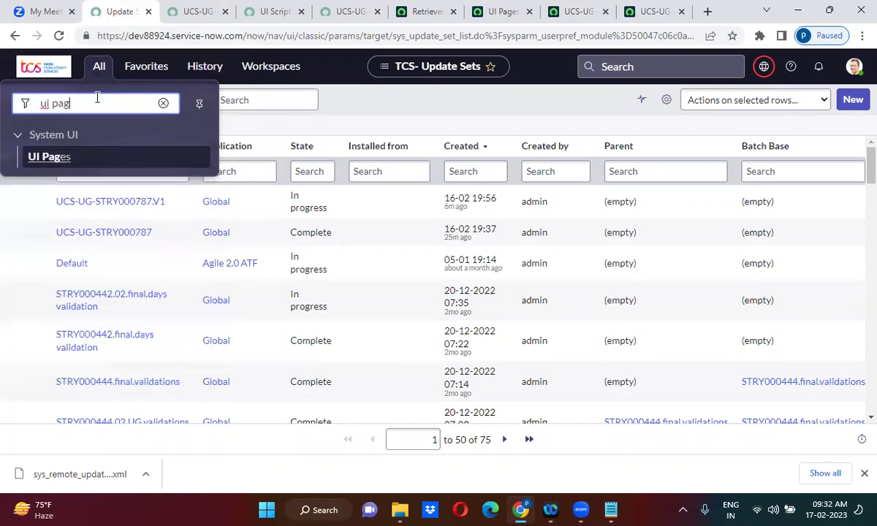
pyautogui.middleClick(55, 159)
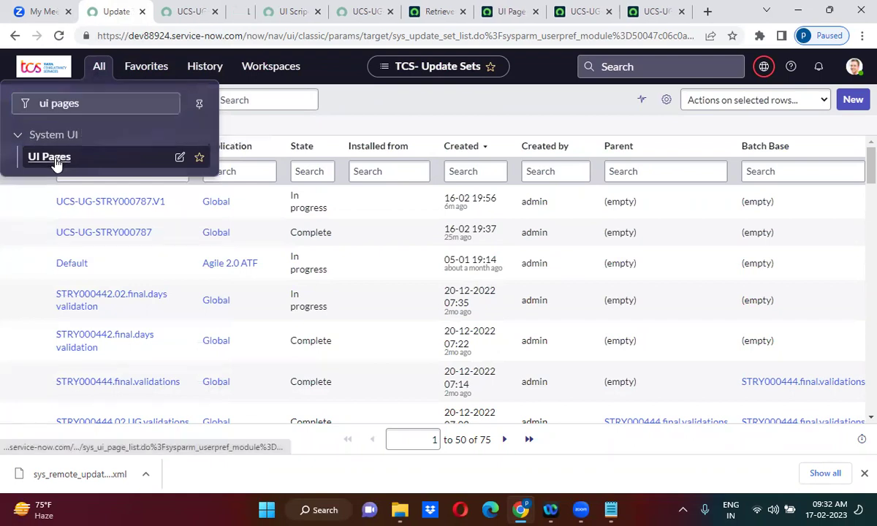
pyautogui.click(235, 7)
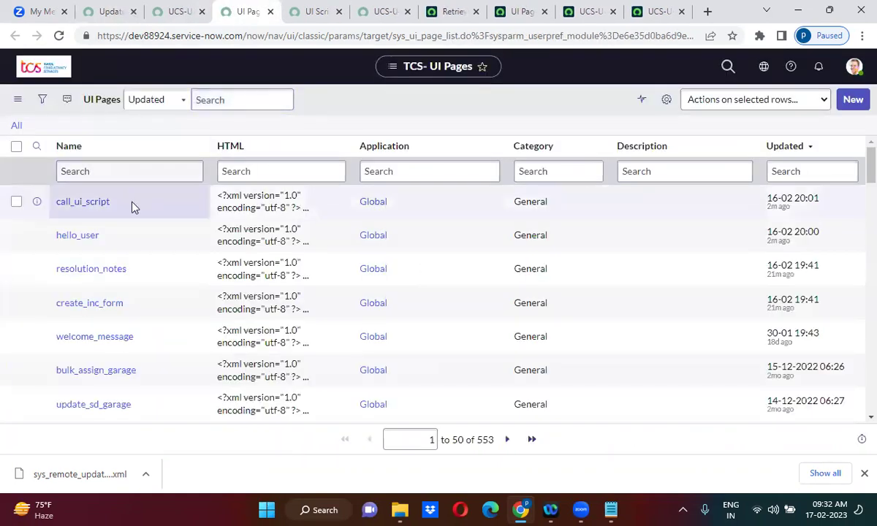
# Rename the call_ui_script page to call_ui_scriptuin in the TCS instance's UI Pages list
pyautogui.click(126, 208)
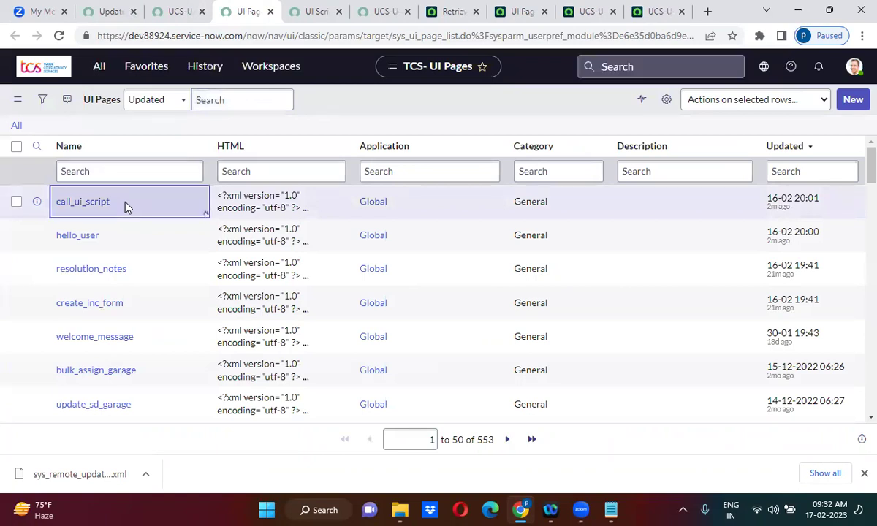
pyautogui.doubleClick(125, 203)
pyautogui.click(126, 202)
pyautogui.write('ui')
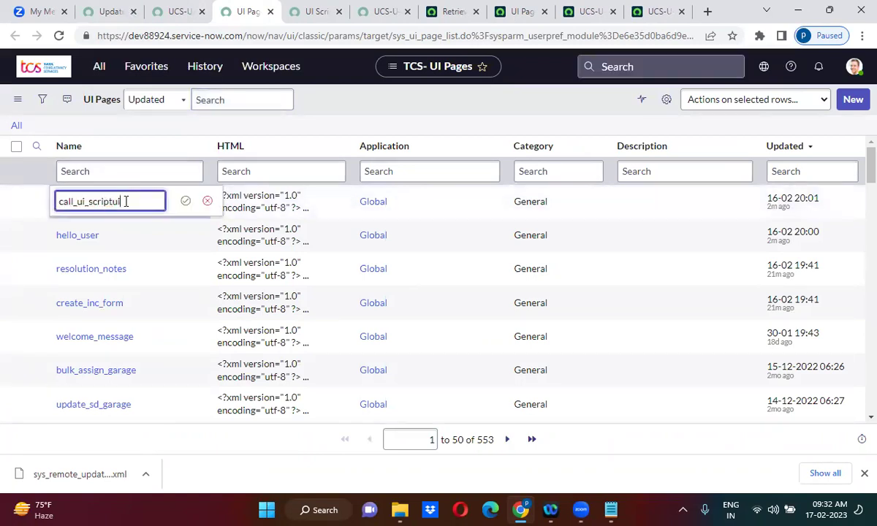
pyautogui.write('n')
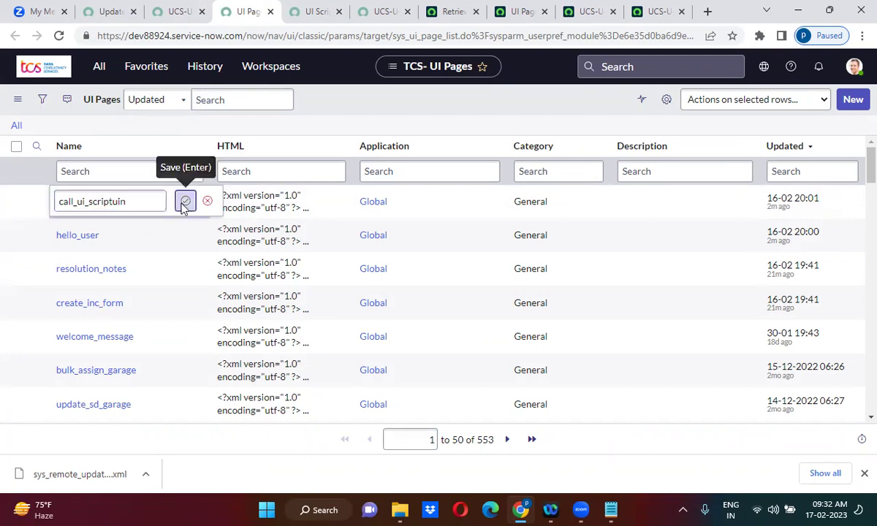
pyautogui.click(185, 201)
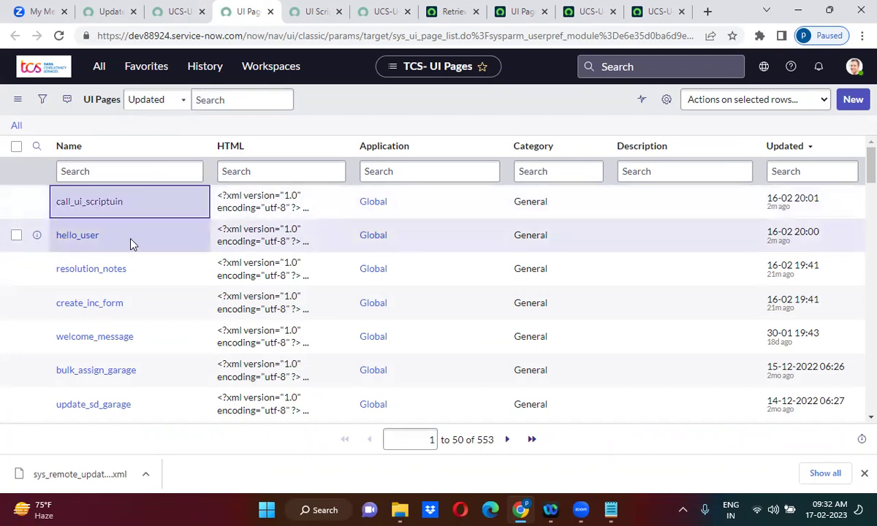
# Rename the hello_user page to hello_userjk in the TCS instance's UI Pages list
pyautogui.click(133, 243)
pyautogui.doubleClick(132, 244)
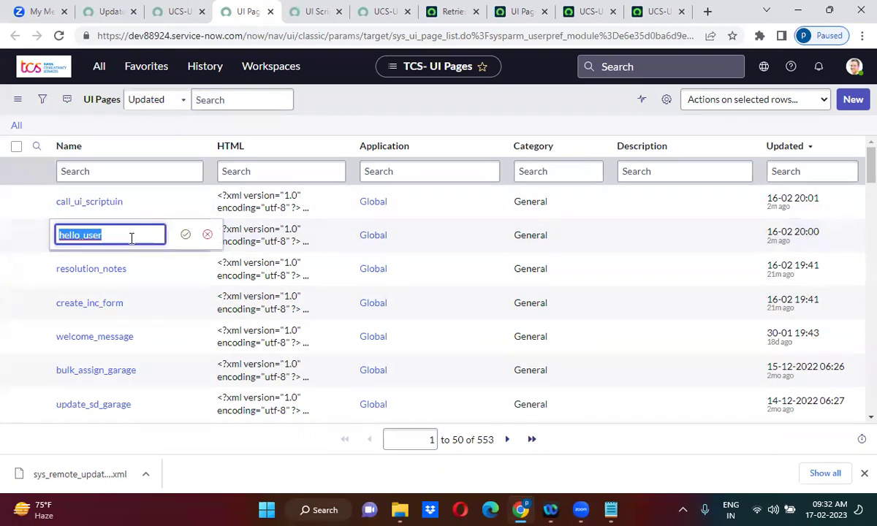
pyautogui.click(131, 237)
pyautogui.write('jk')
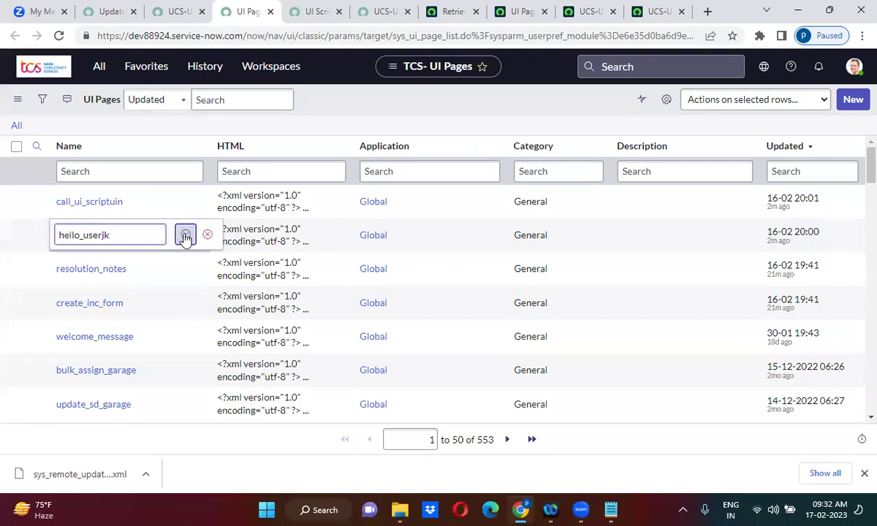
pyautogui.click(186, 235)
# Set the state of update set UCS-UG-STRY000787.V2 to Complete after checking its customer updates, and export it to XML
pyautogui.click(172, 11)
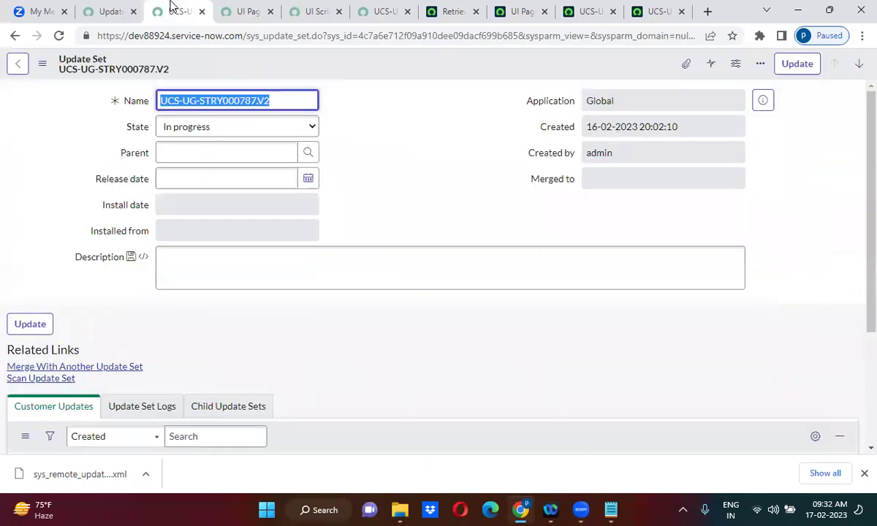
pyautogui.click(296, 403)
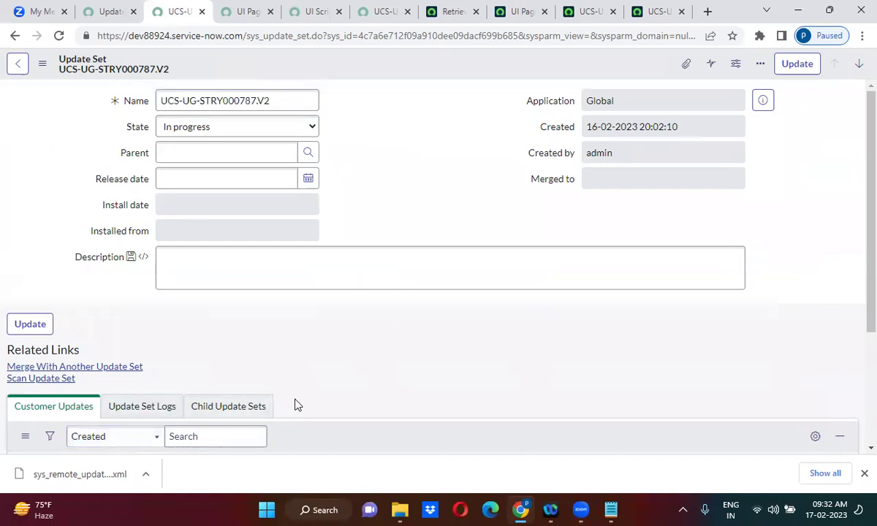
pyautogui.scroll(-1, 295, 402)
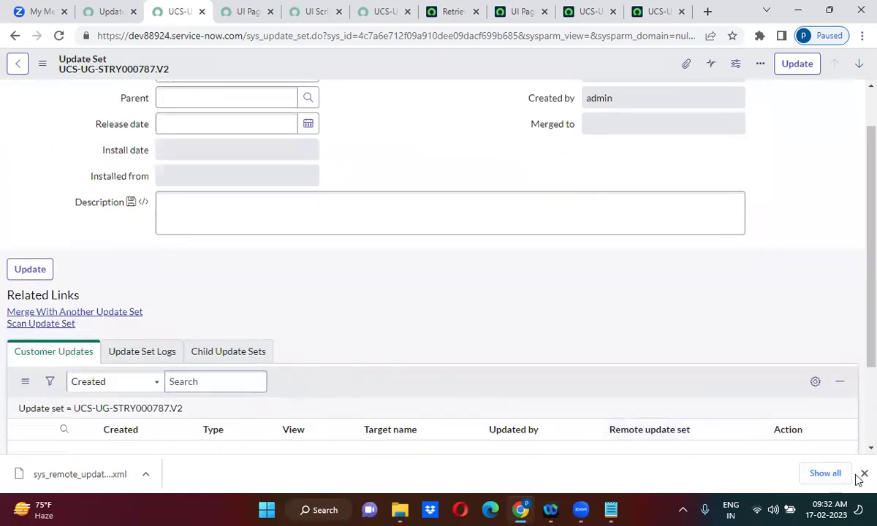
pyautogui.click(864, 473)
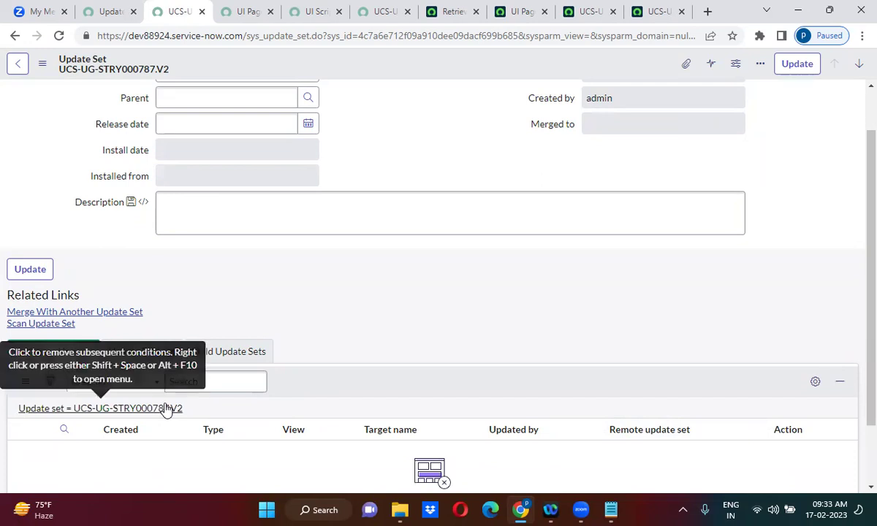
pyautogui.scroll(-1, 388, 351)
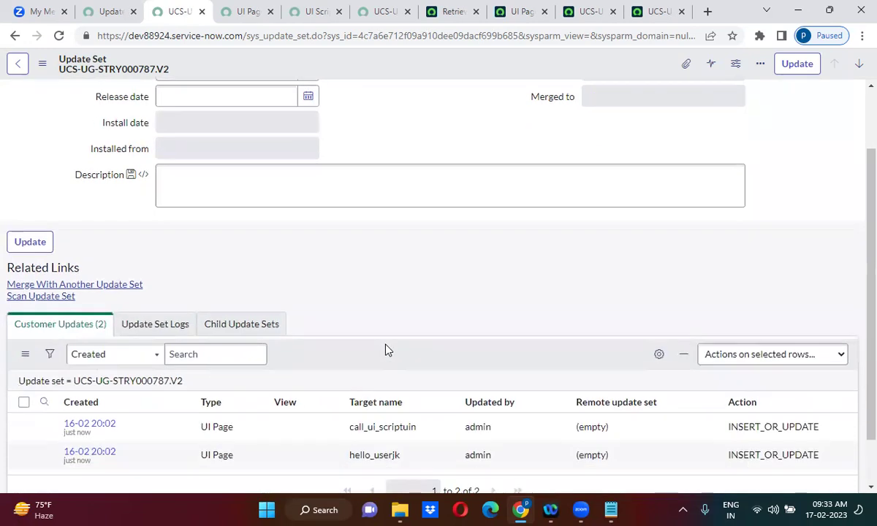
pyautogui.scroll(2, 387, 351)
pyautogui.click(212, 128)
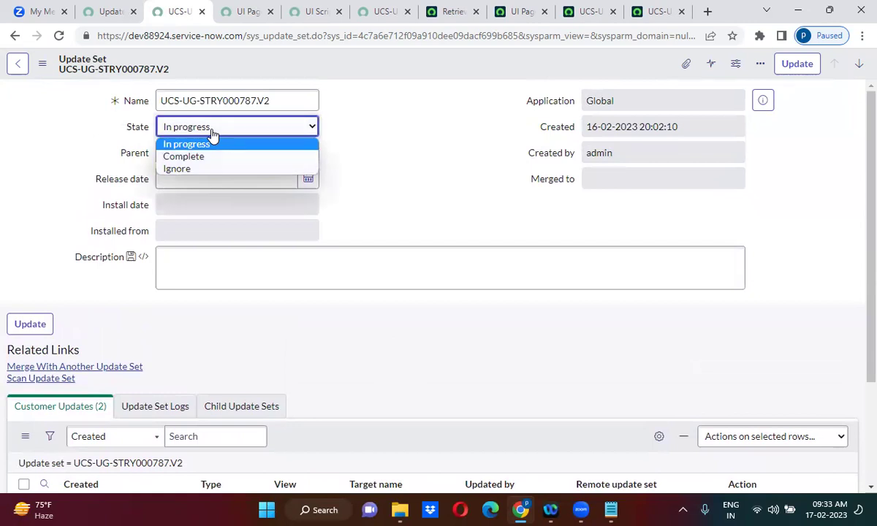
pyautogui.click(211, 155)
pyautogui.rightClick(344, 69)
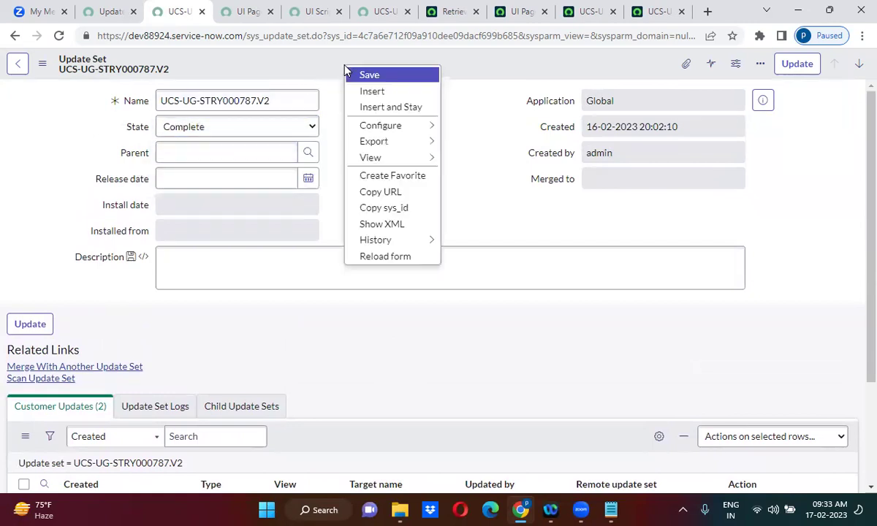
pyautogui.click(366, 76)
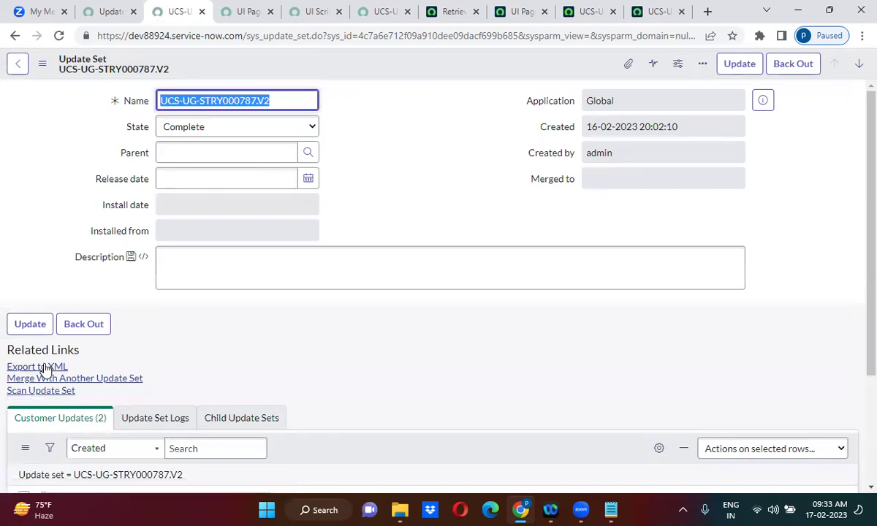
pyautogui.click(35, 368)
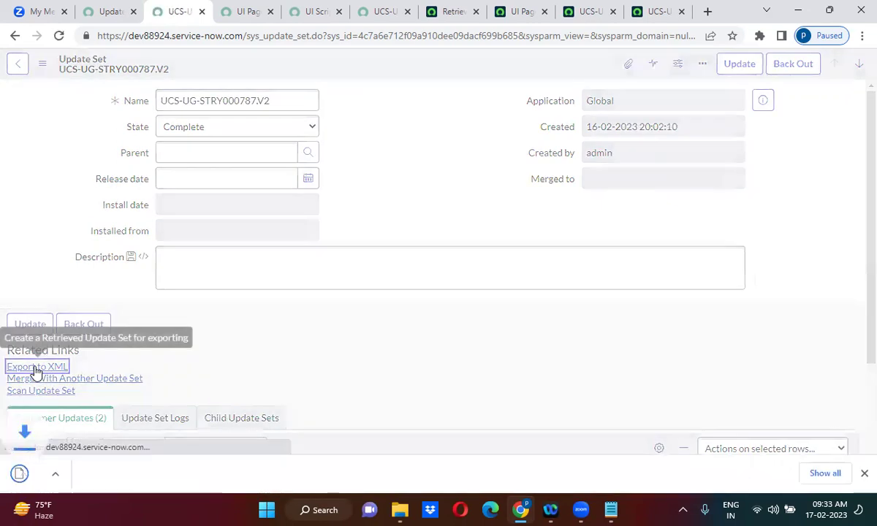
# Import the newly exported sys_remote_update_set XML file from Downloads into the dev136756 instance's Retrieved Update Sets
pyautogui.click(454, 17)
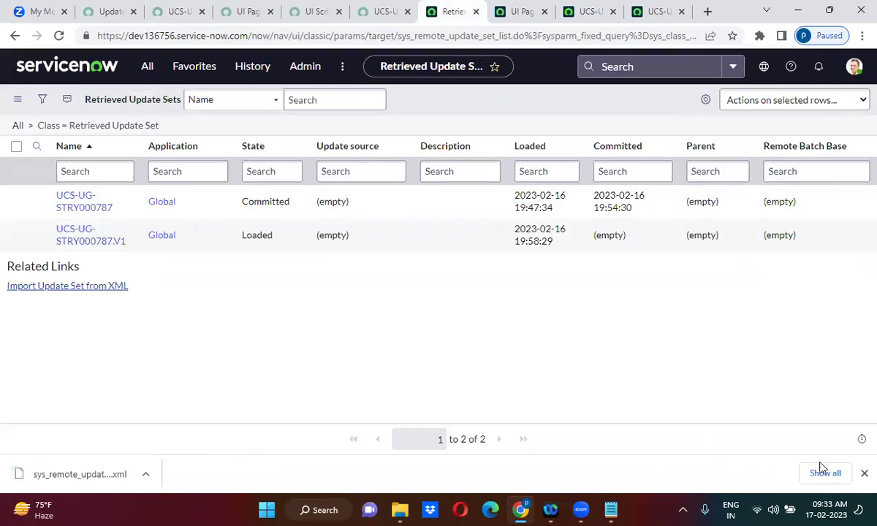
pyautogui.click(864, 473)
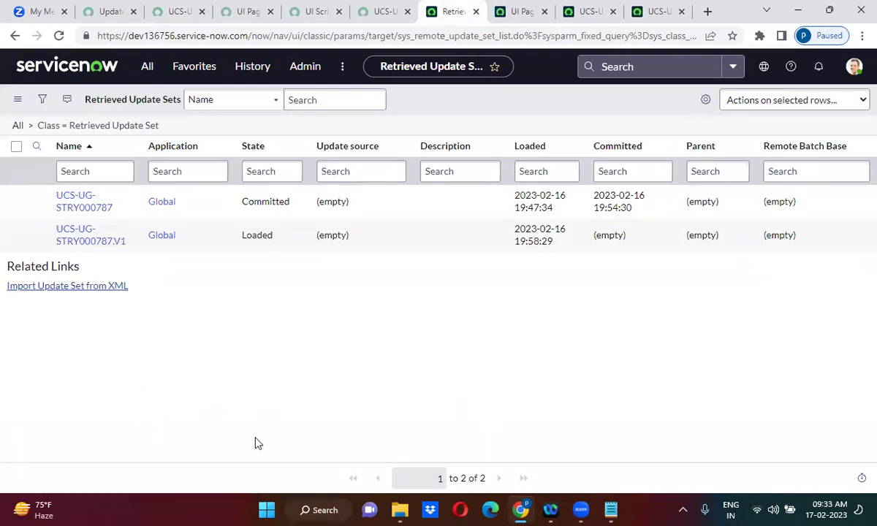
pyautogui.click(68, 289)
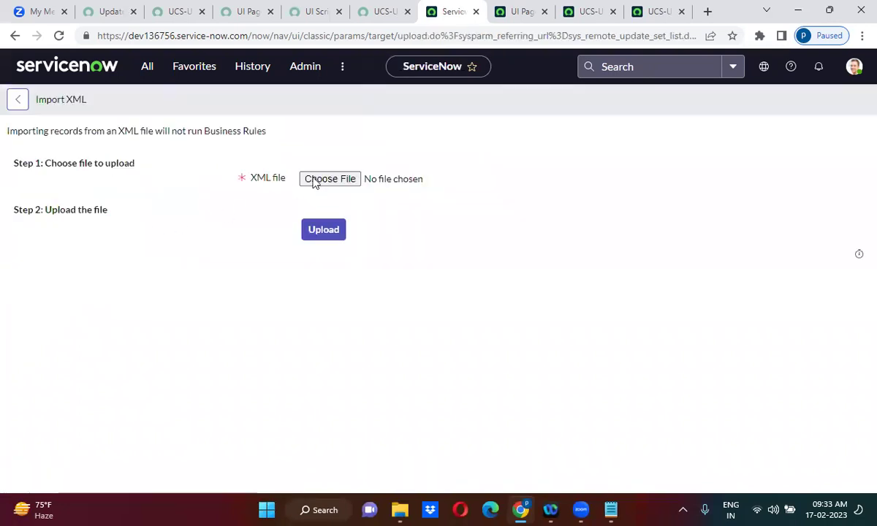
pyautogui.click(334, 186)
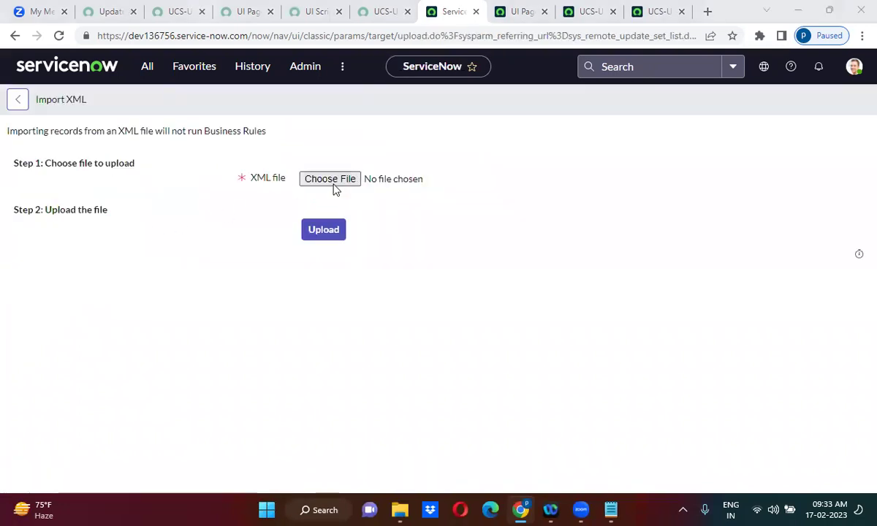
pyautogui.click(151, 130)
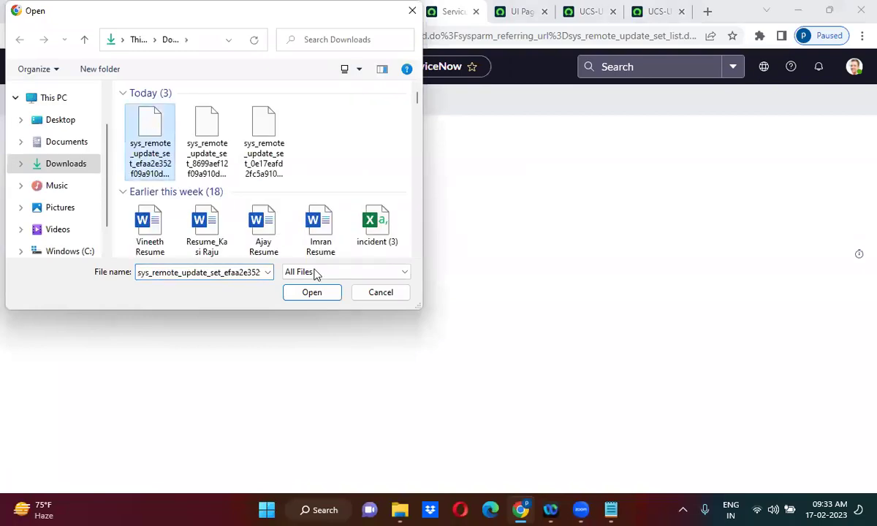
pyautogui.click(319, 295)
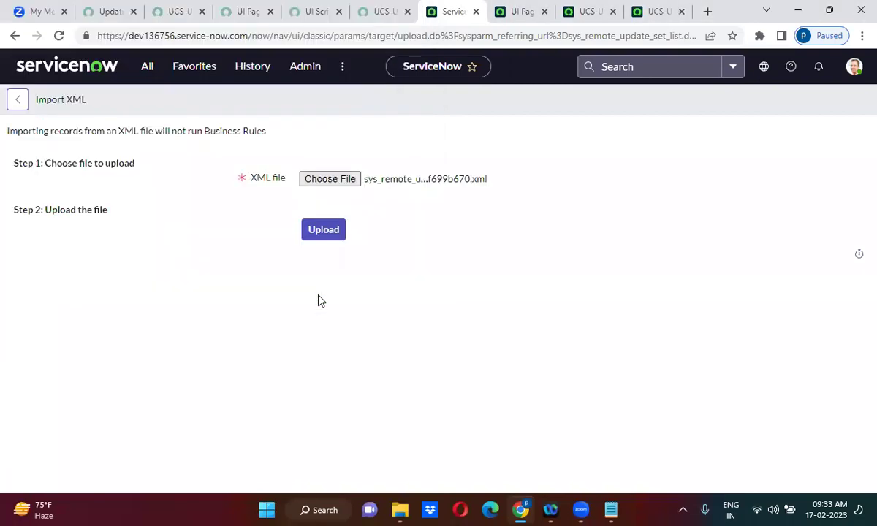
pyautogui.click(326, 227)
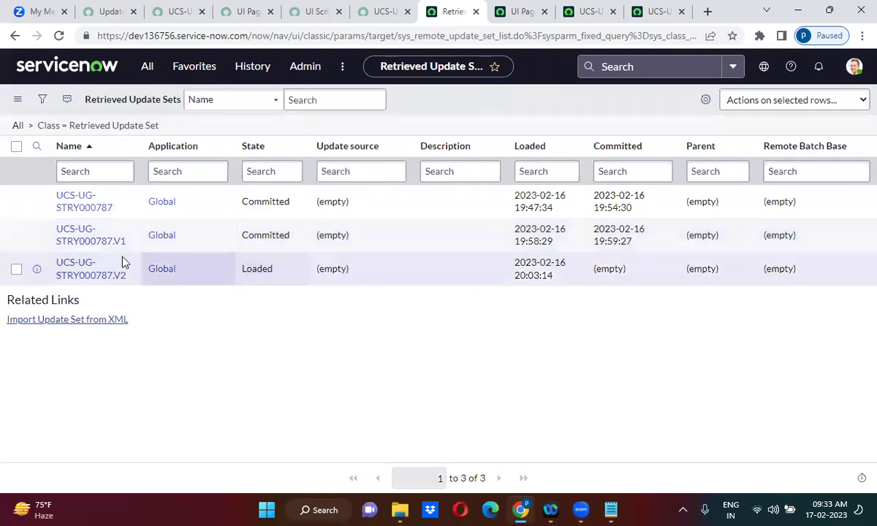
# Open the retrieved update set UCS-UG-STRY000787.V2 in its own tab and run its preview
pyautogui.rightClick(35, 269)
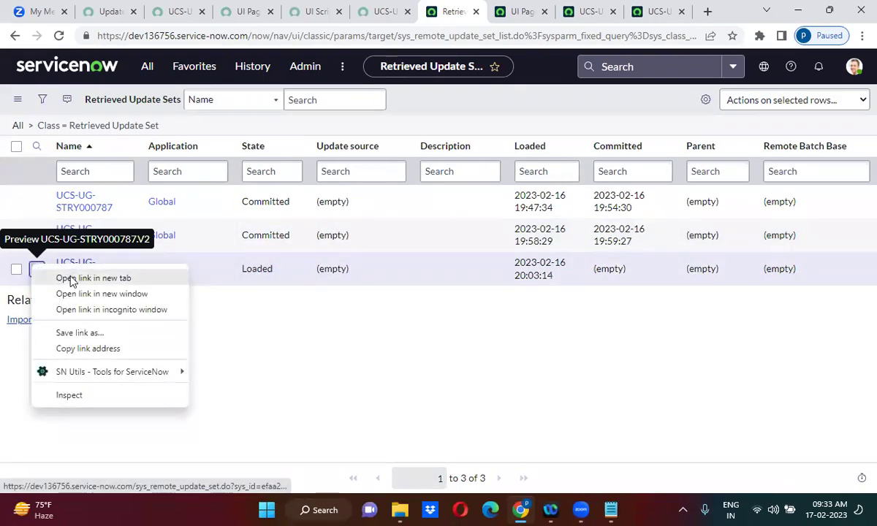
pyautogui.click(72, 279)
pyautogui.click(474, 9)
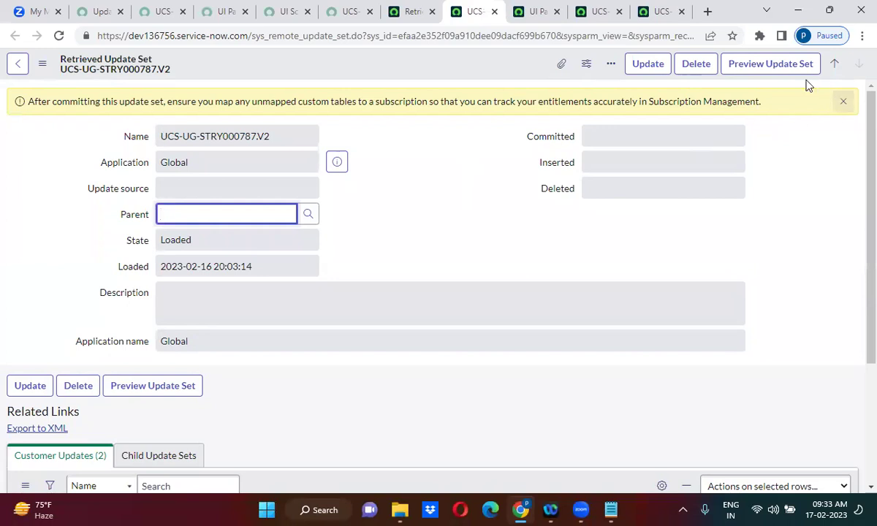
pyautogui.click(770, 65)
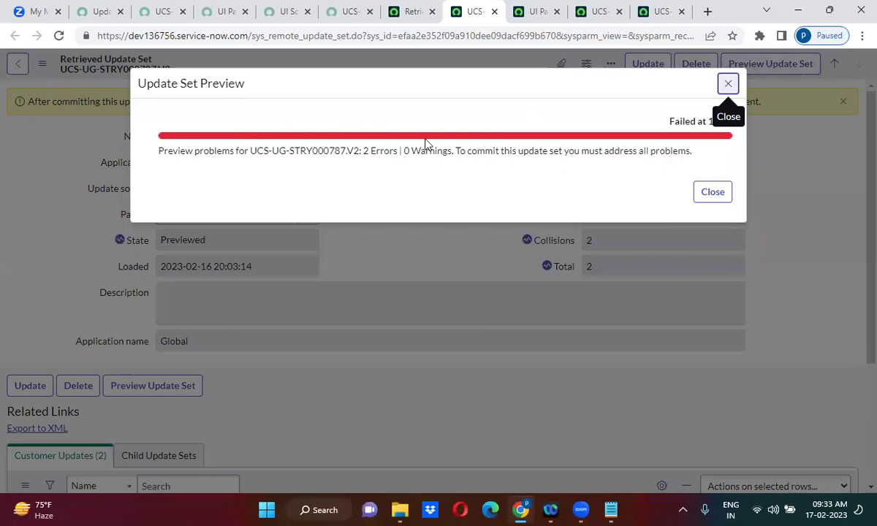
pyautogui.click(713, 195)
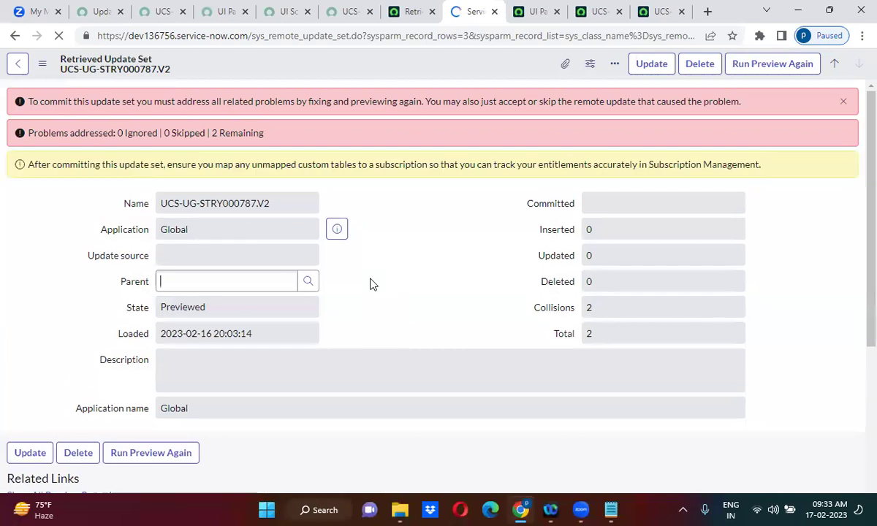
# Examine the update set's preview problems, and return from the local and remote update comparison to the retrieved update set
pyautogui.scroll(-5, 370, 284)
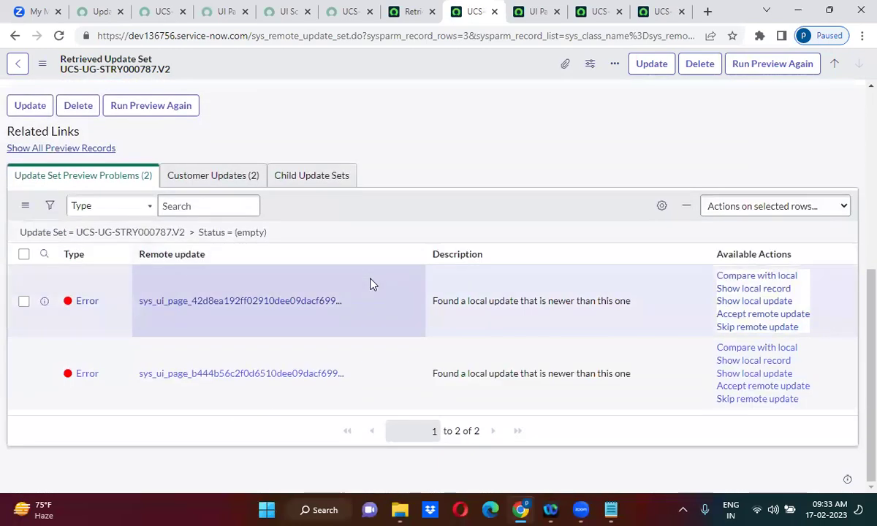
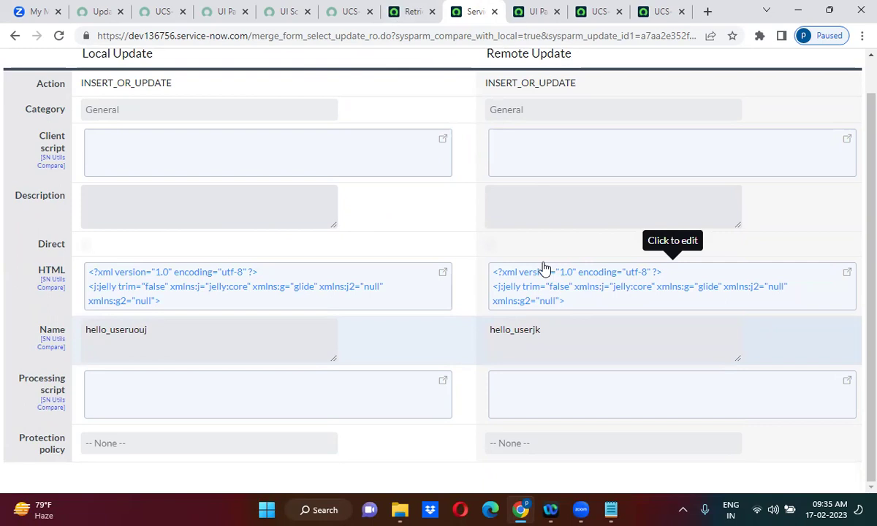
pyautogui.click(15, 36)
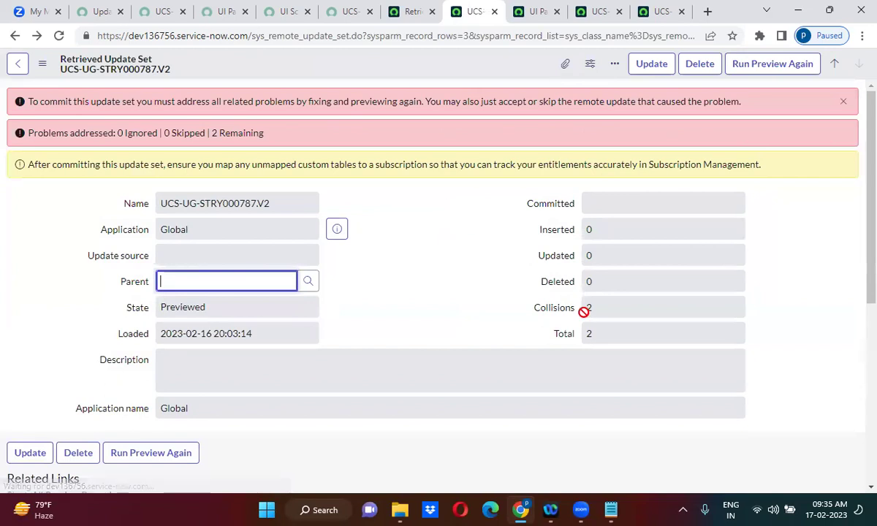
# Accept the remote update for the first preview problem, sys_ui_page_42d8ea192ff02910dee09dacf699, and return from the update comparison to the retrieved update set
pyautogui.click(492, 331)
pyautogui.scroll(-1, 491, 330)
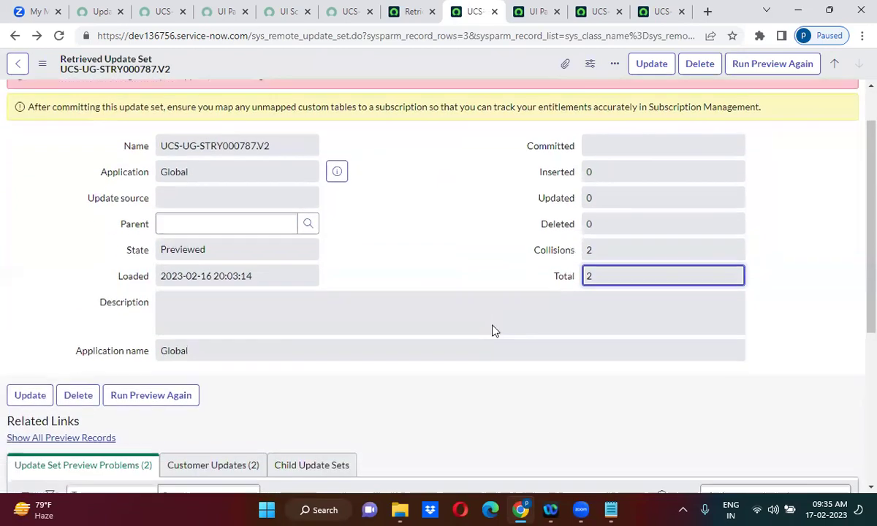
pyautogui.scroll(-4, 492, 325)
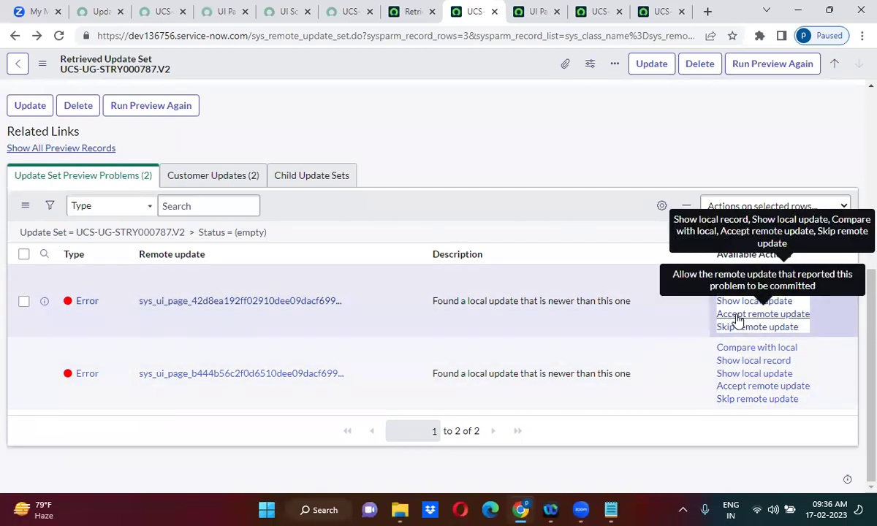
pyautogui.click(738, 316)
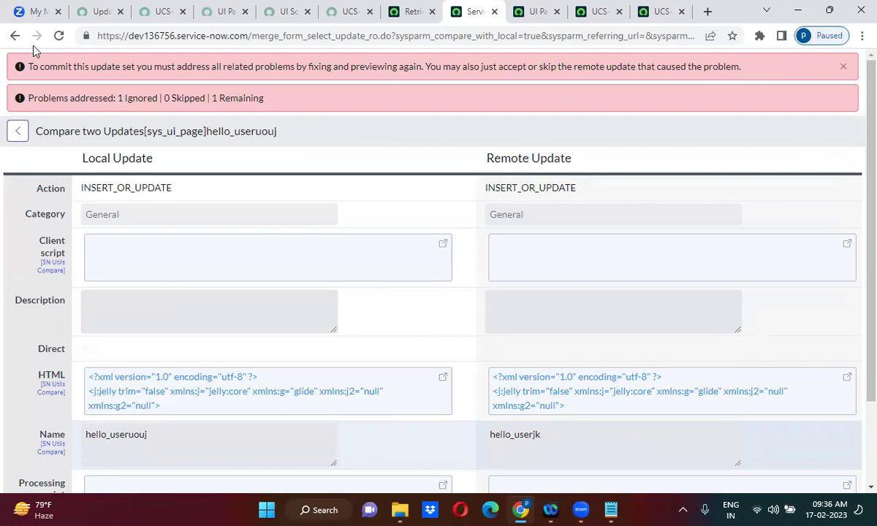
pyautogui.click(13, 38)
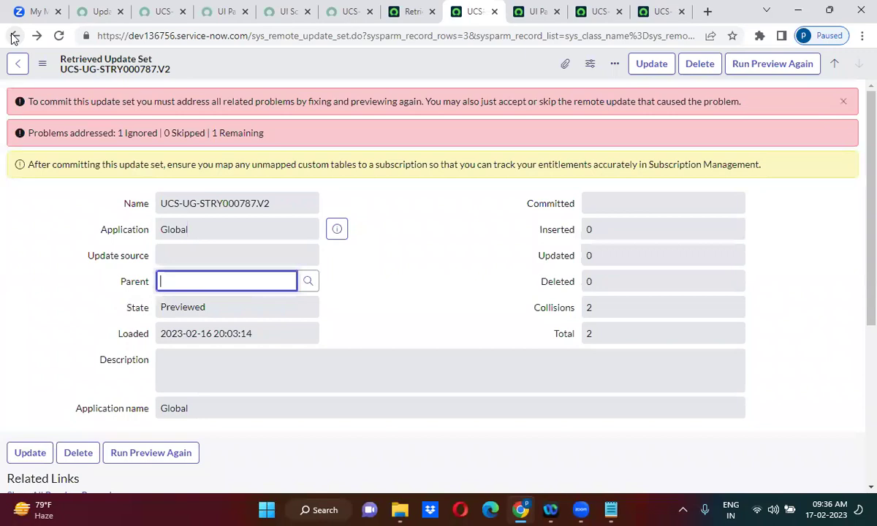
pyautogui.click(13, 36)
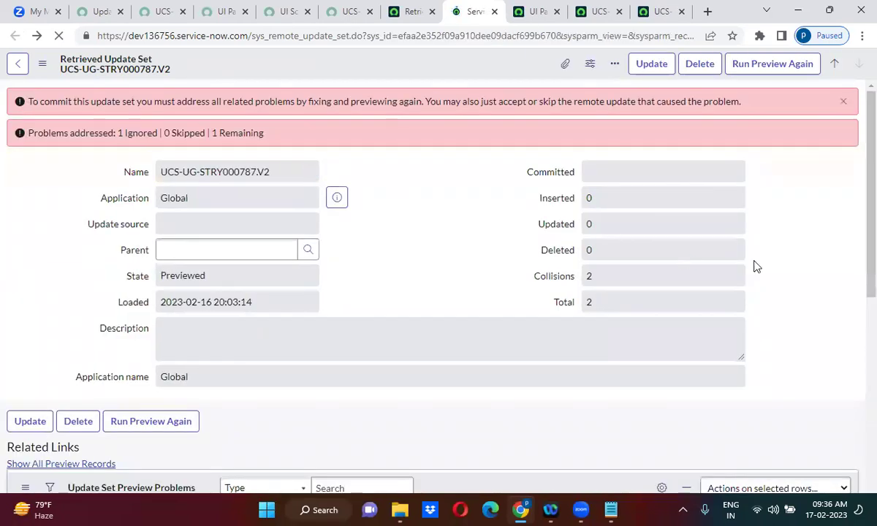
# Accept the remote update for the remaining preview problem, sys_ui_page_b444b56c2f0d6510dee09dacf699, and commit the retrieved update set UCS-UG-STRY000787.V2
pyautogui.scroll(-4, 856, 305)
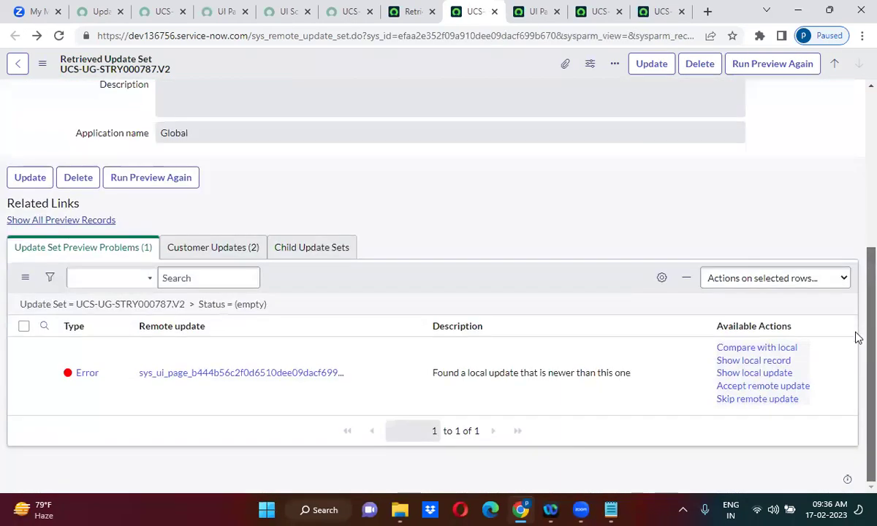
pyautogui.click(756, 386)
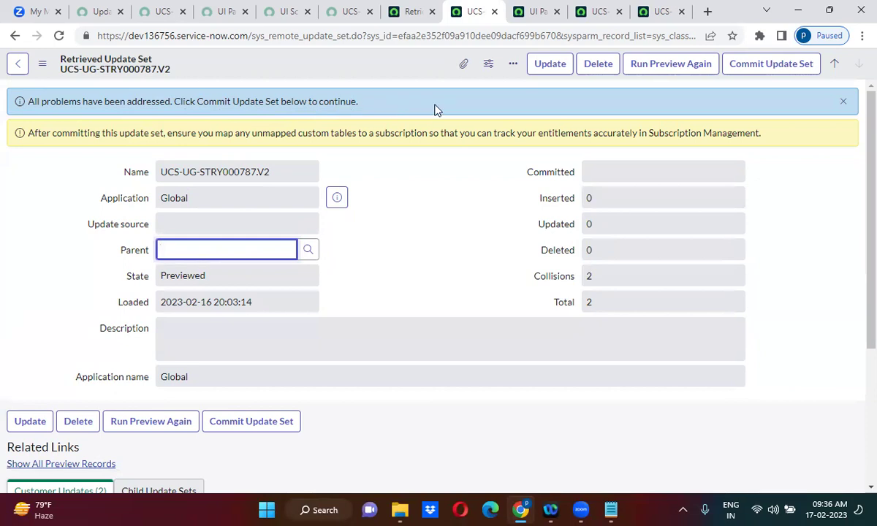
pyautogui.click(766, 66)
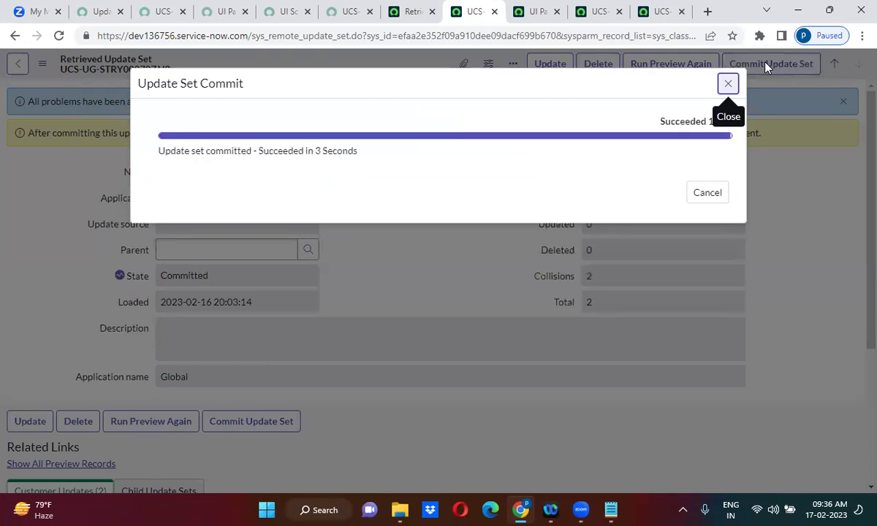
pyautogui.click(713, 192)
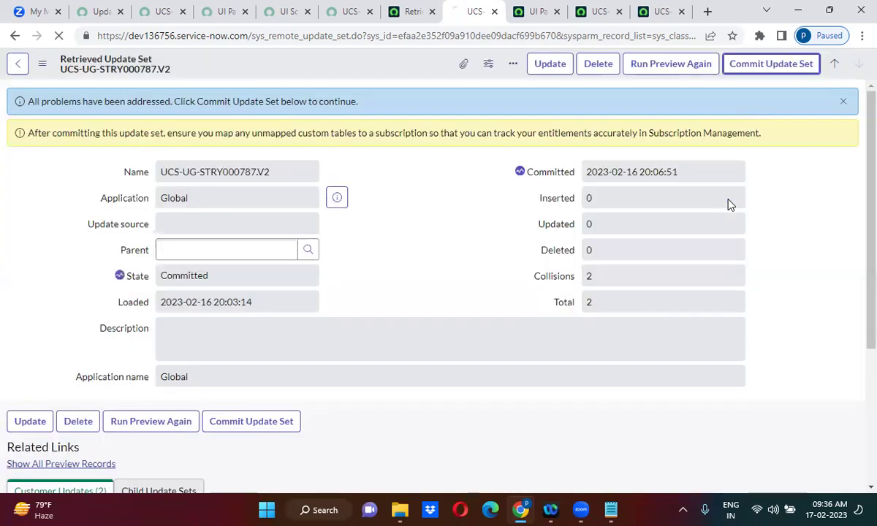